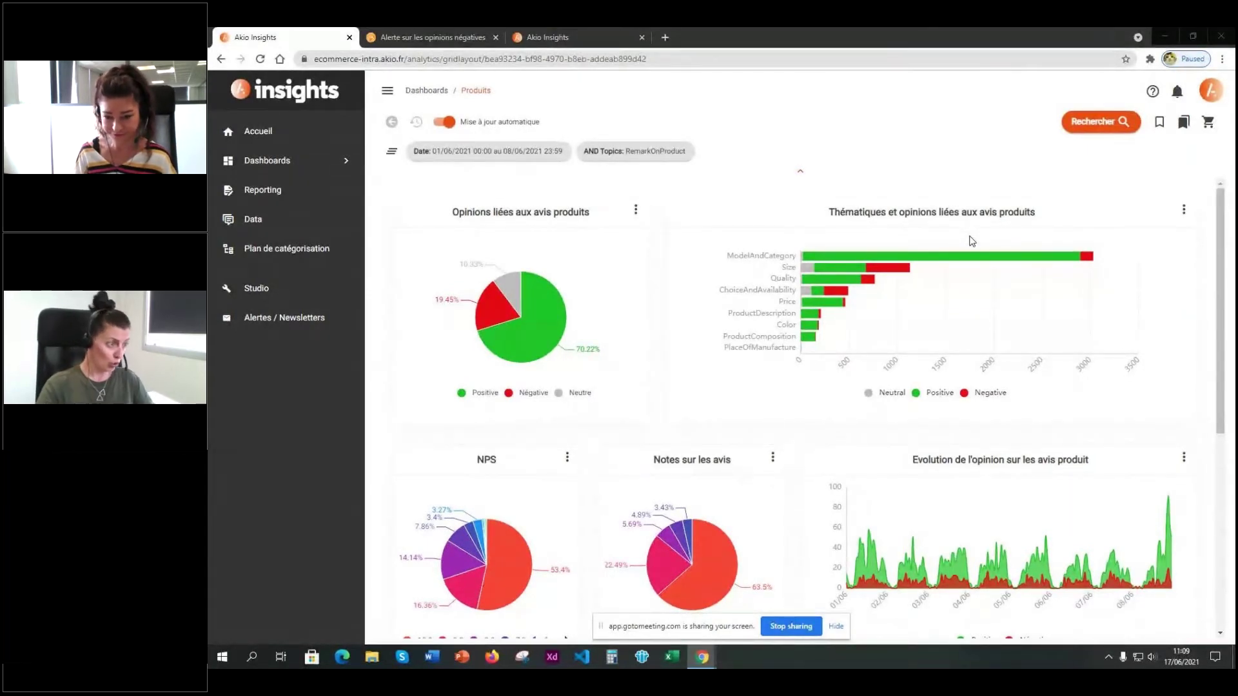
Step: Examine the opinion, topic, NPS, rating and opinion-trend charts on the Produits dashboard
mouse_move(540, 329)
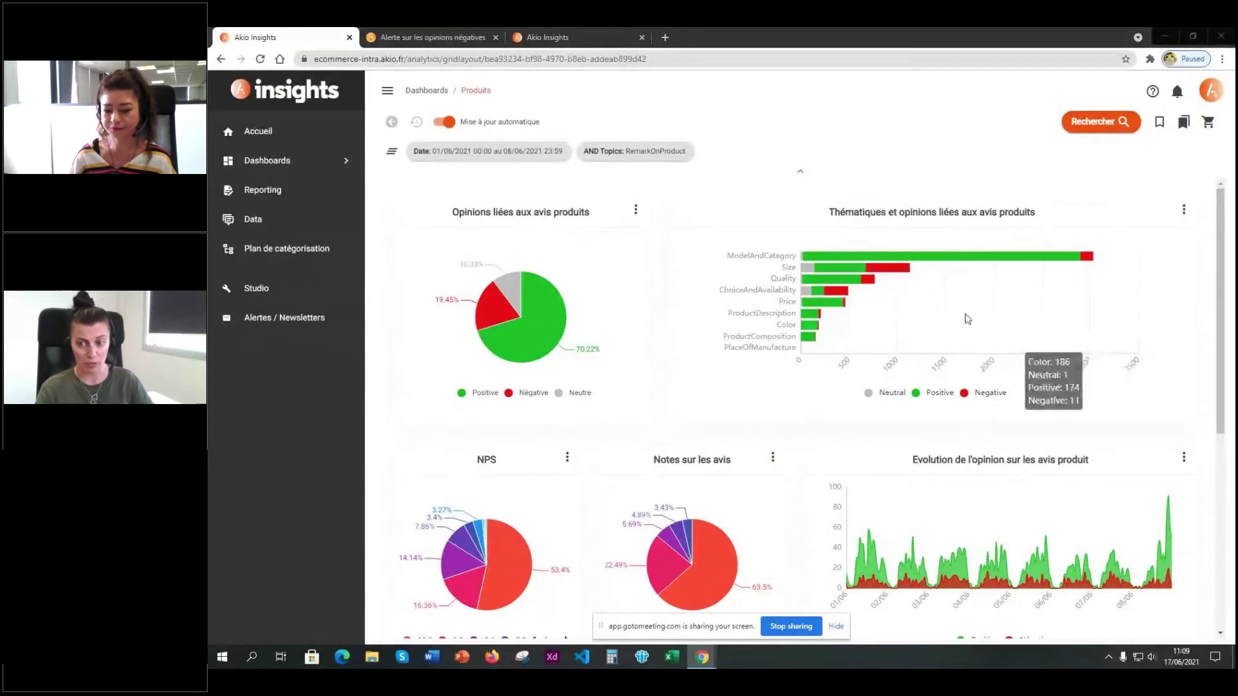
mouse_move(896, 318)
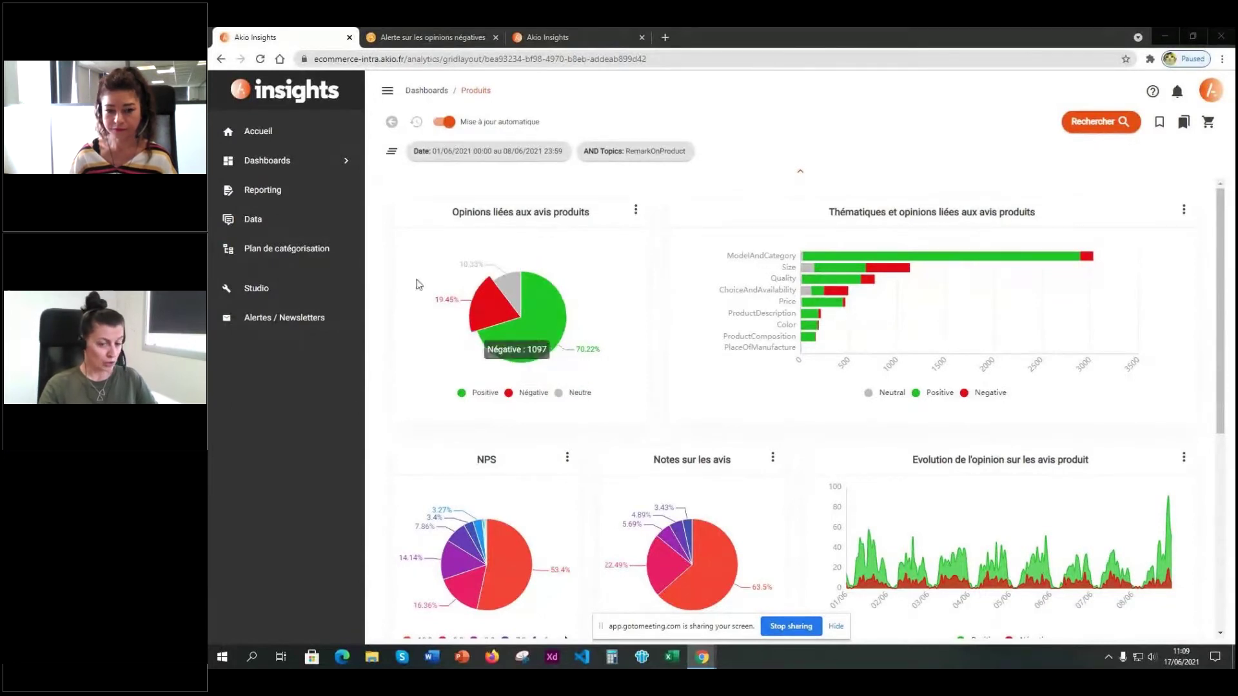
mouse_move(801, 253)
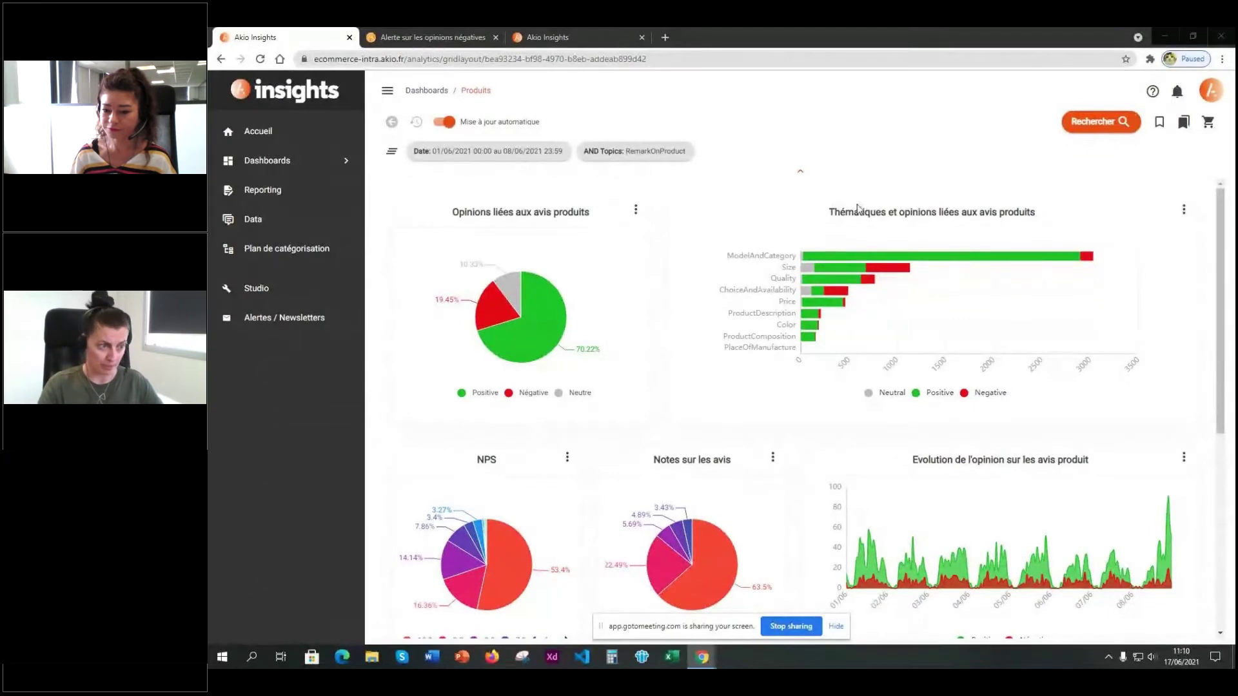
mouse_move(823, 293)
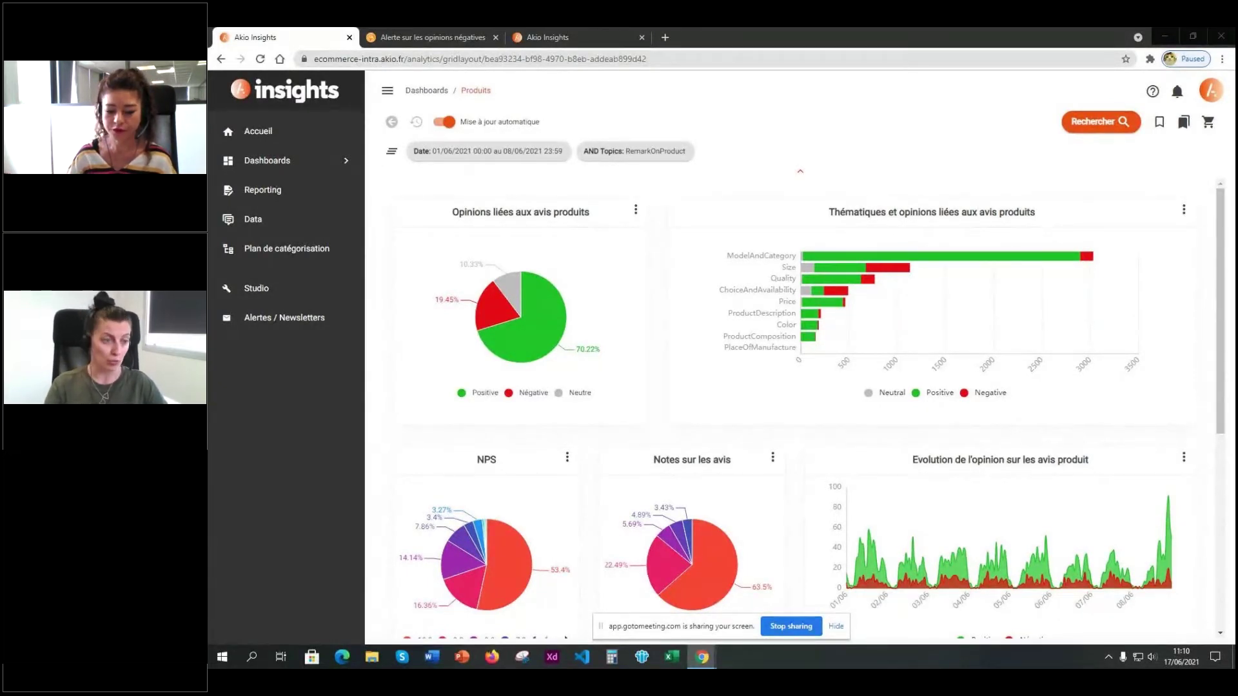
mouse_move(952, 275)
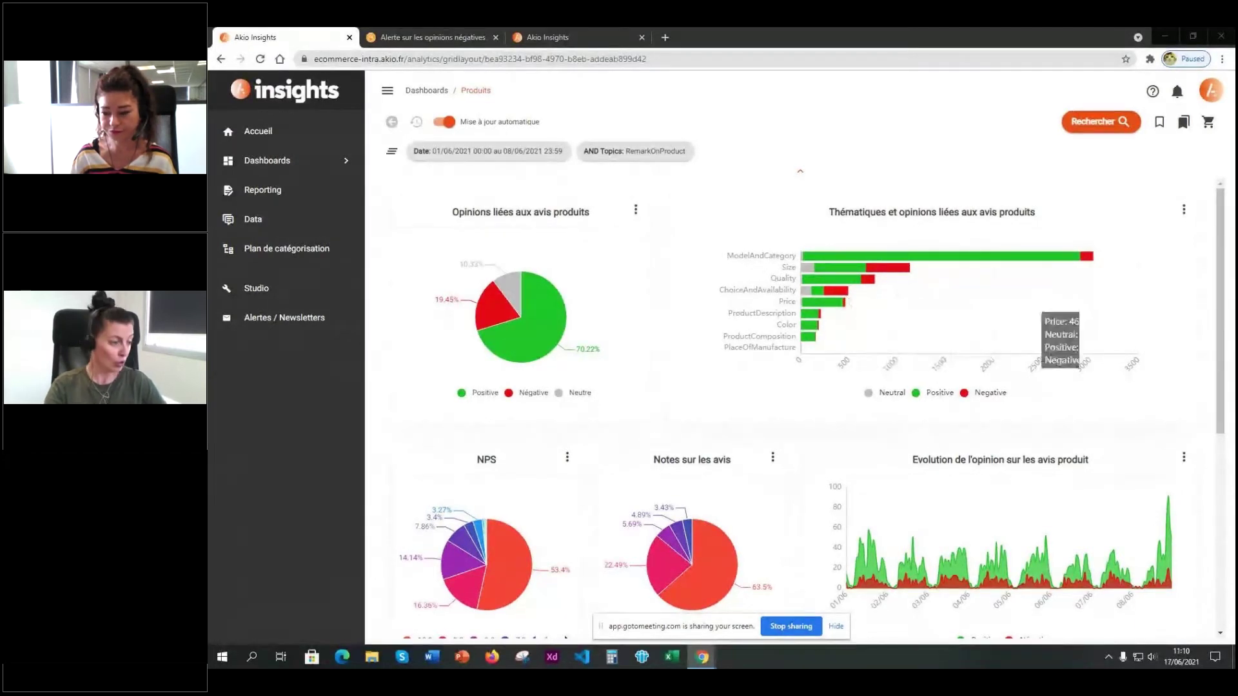
scroll(828, 443, down, 1)
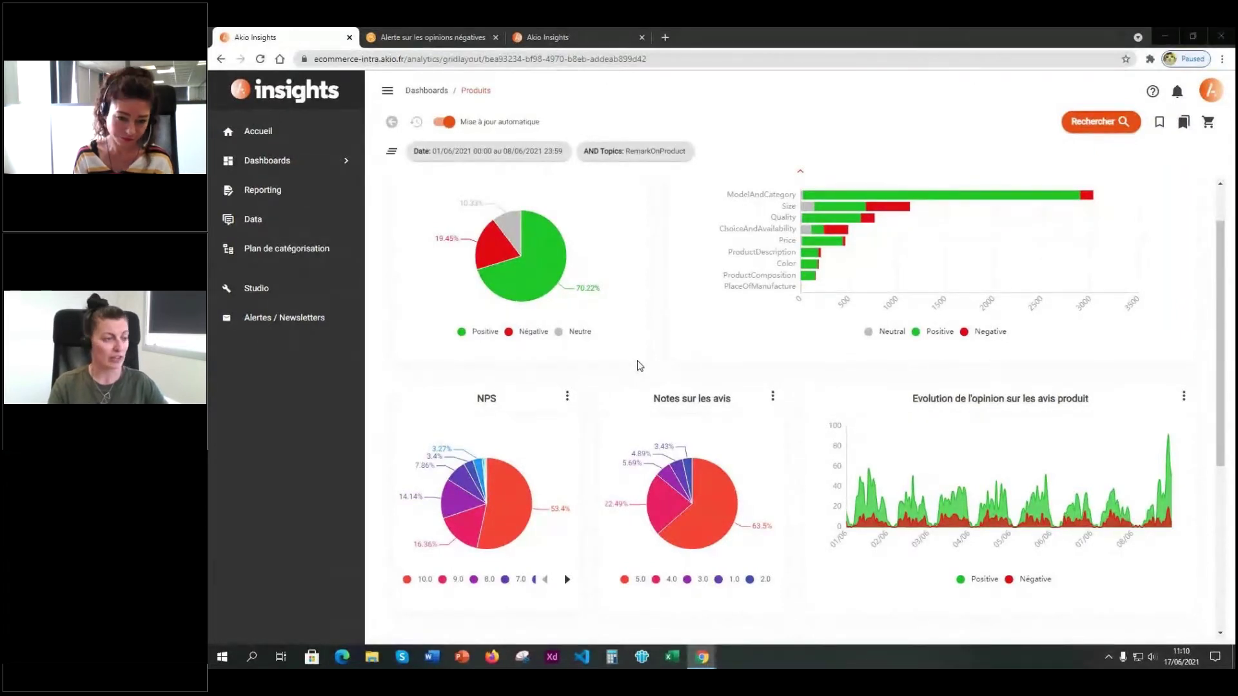
mouse_move(550, 275)
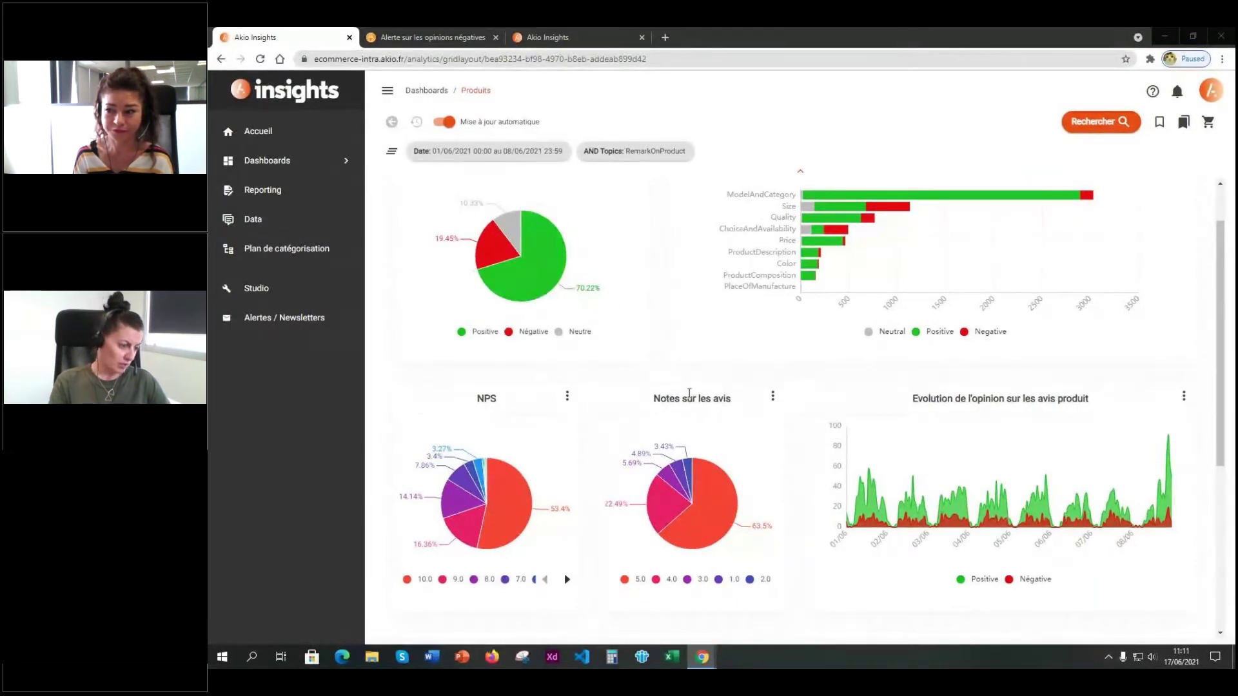
mouse_move(700, 528)
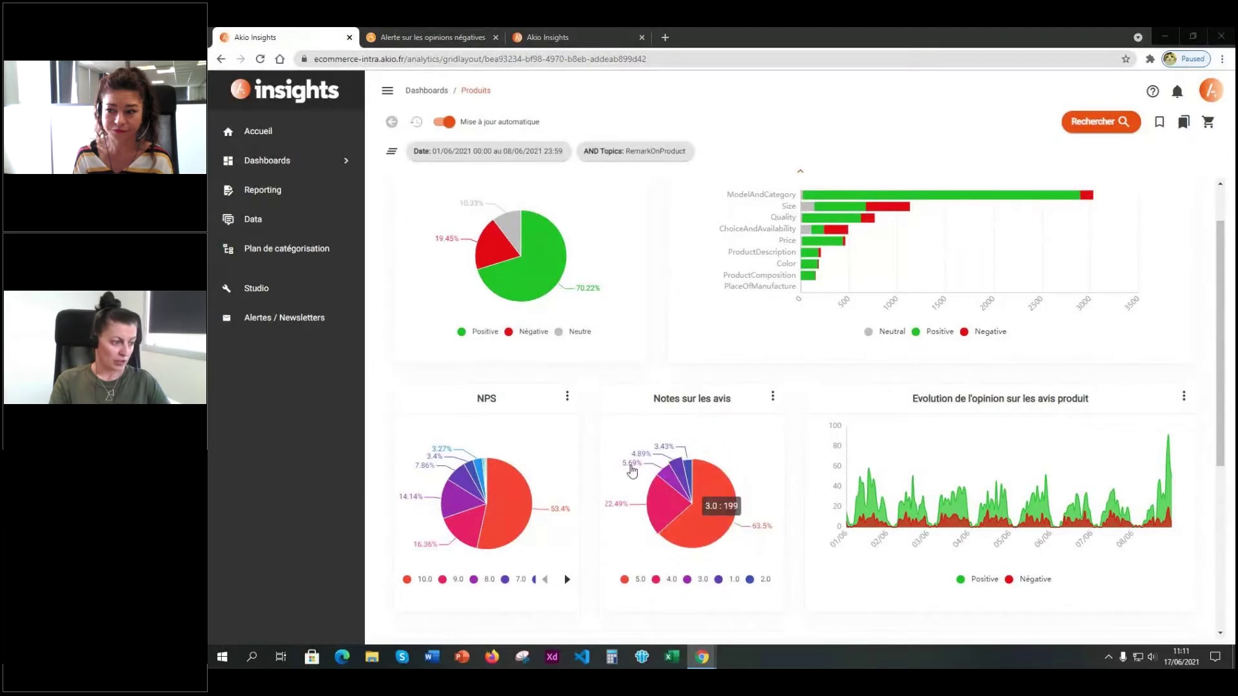
mouse_move(503, 500)
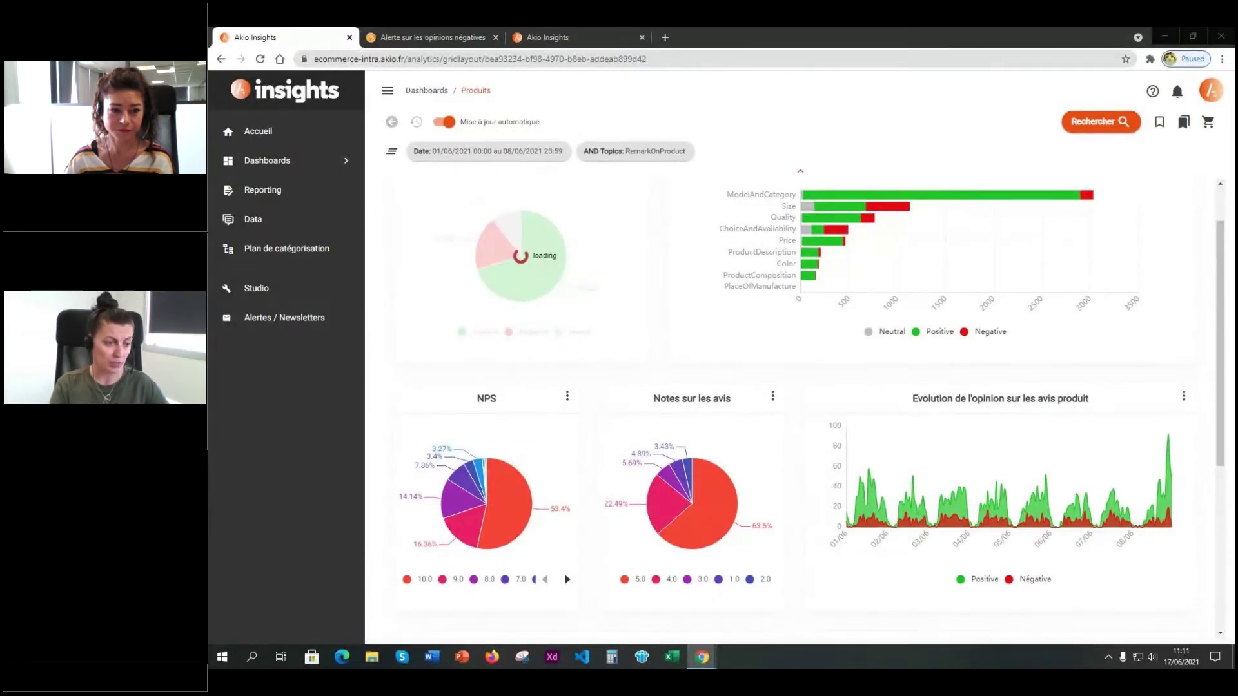
Step: Look over the rest of the Produits dashboard, including the Type de produits chart and the Tagcloud - Avis
scroll(760, 443, down, 3)
scroll(762, 442, down, 1)
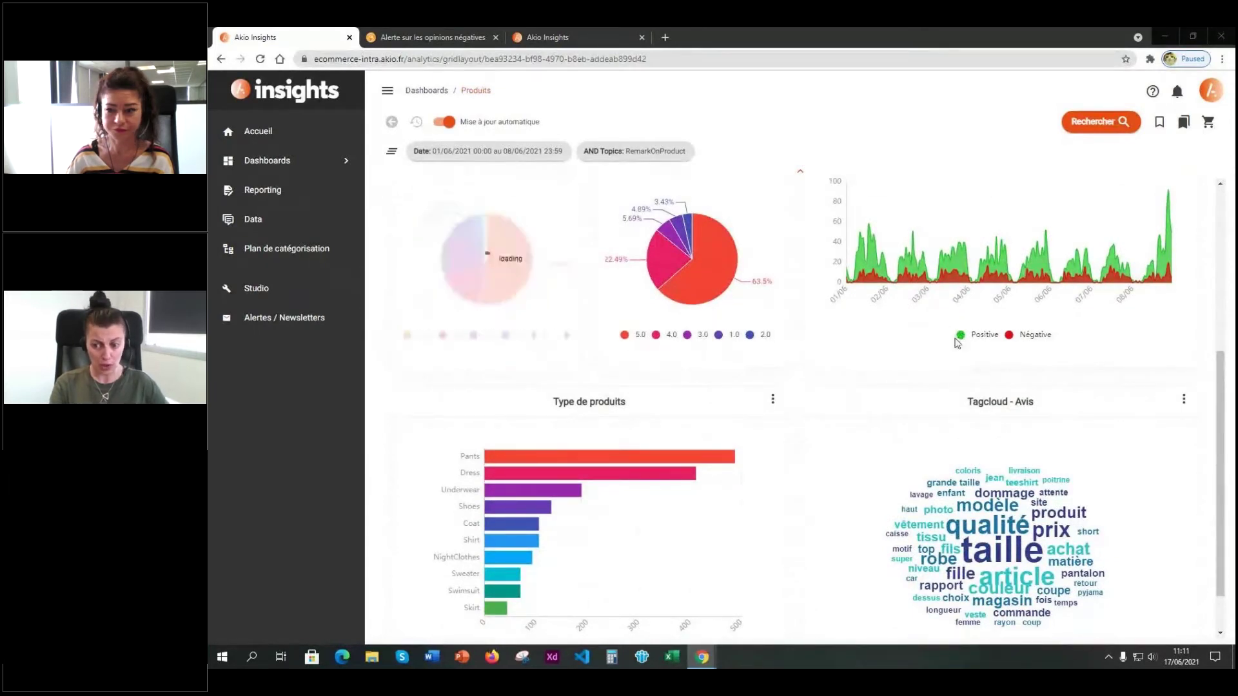
scroll(971, 341, up, 2)
scroll(971, 341, up, 3)
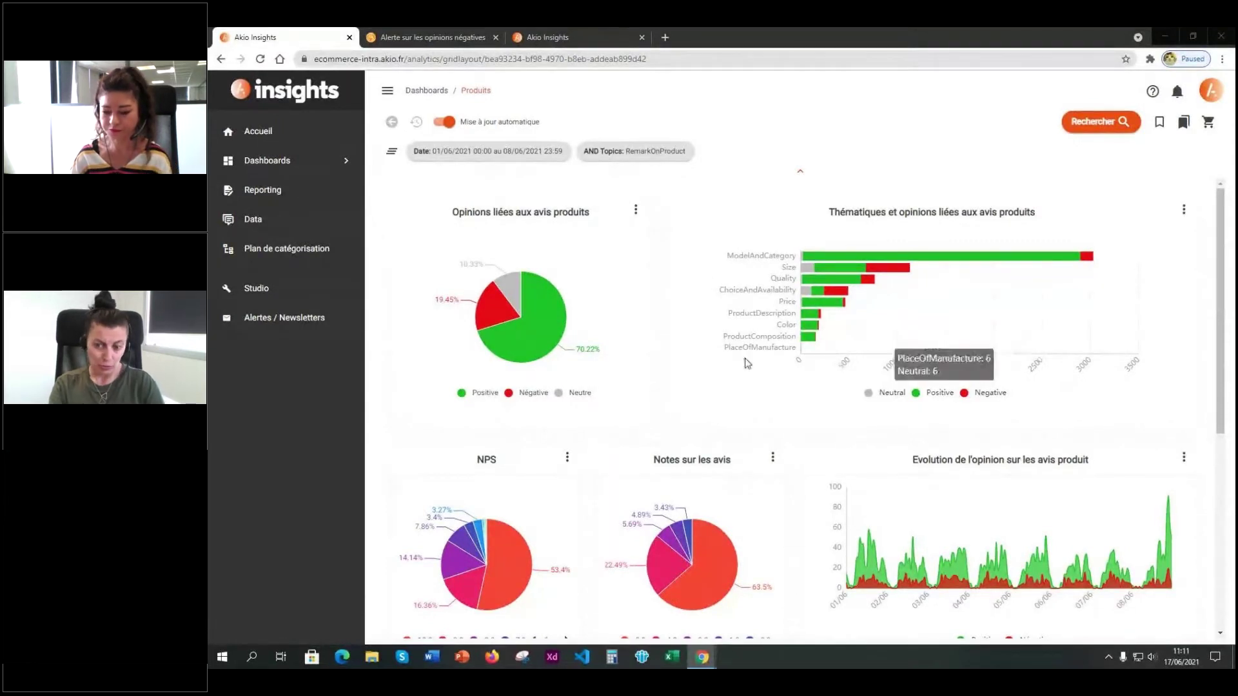
scroll(629, 332, down, 2)
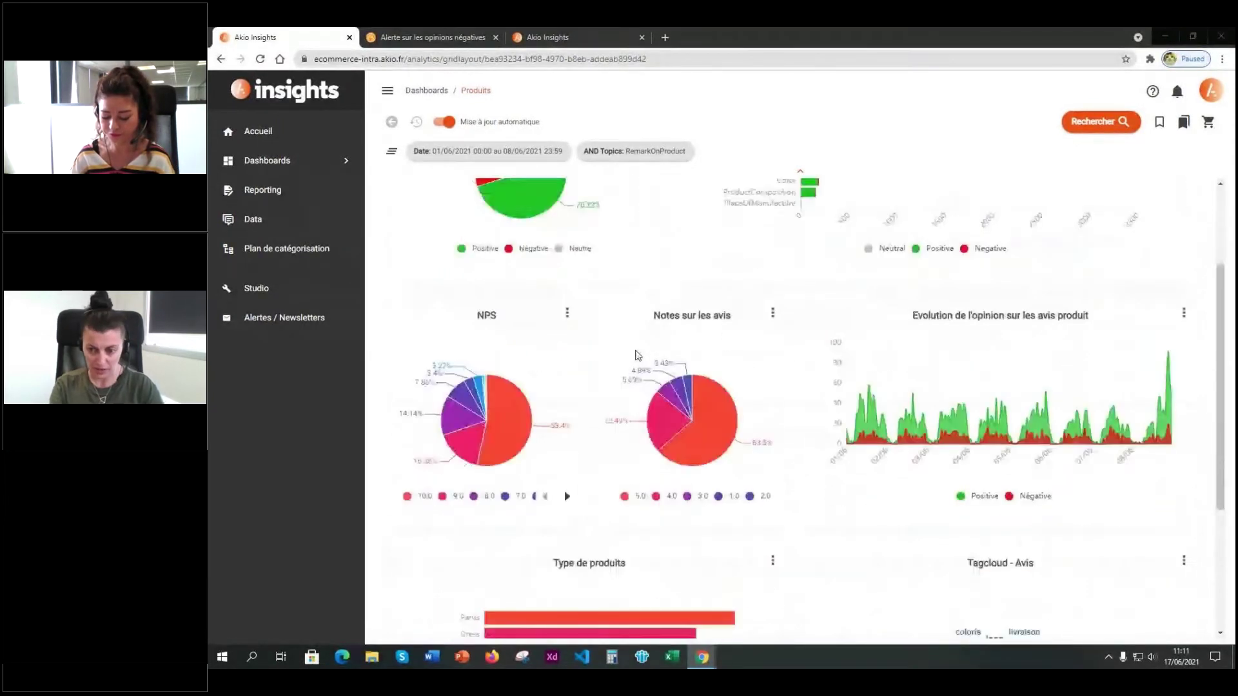
scroll(635, 355, down, 3)
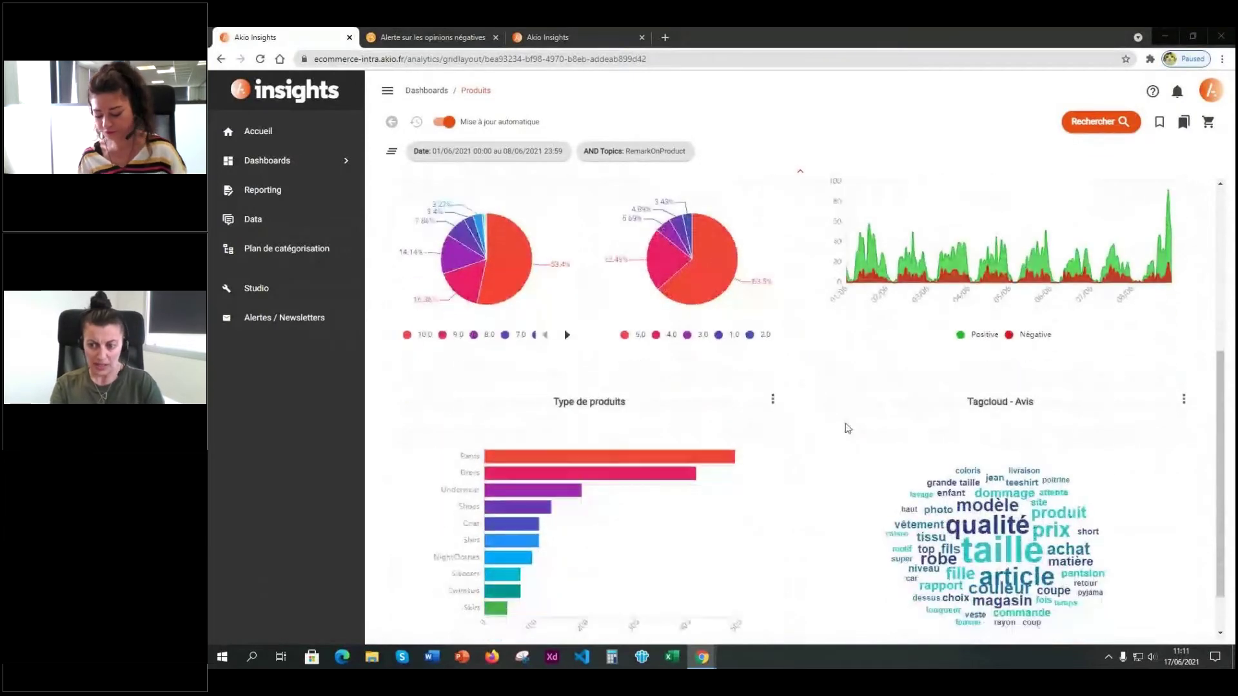
scroll(838, 419, down, 1)
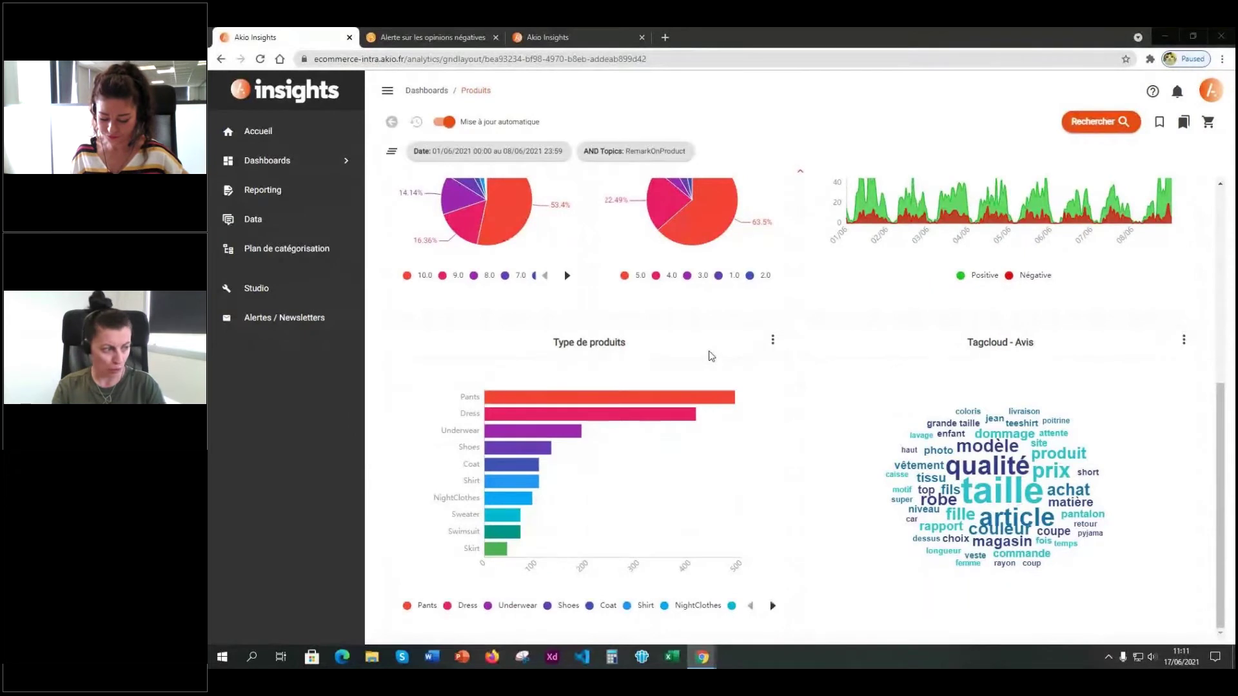
Step: Open the documents for Dress from the Type de produits chart and apply that selection as a dashboard filter
mouse_move(565, 420)
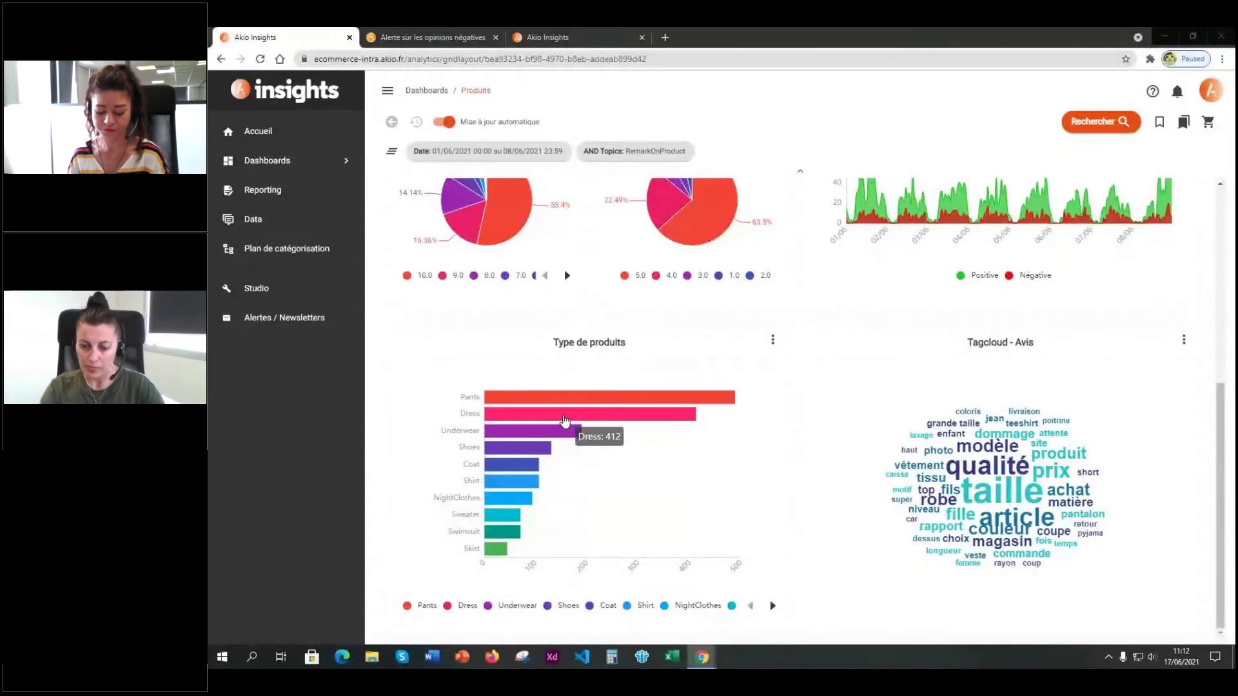
click(564, 421)
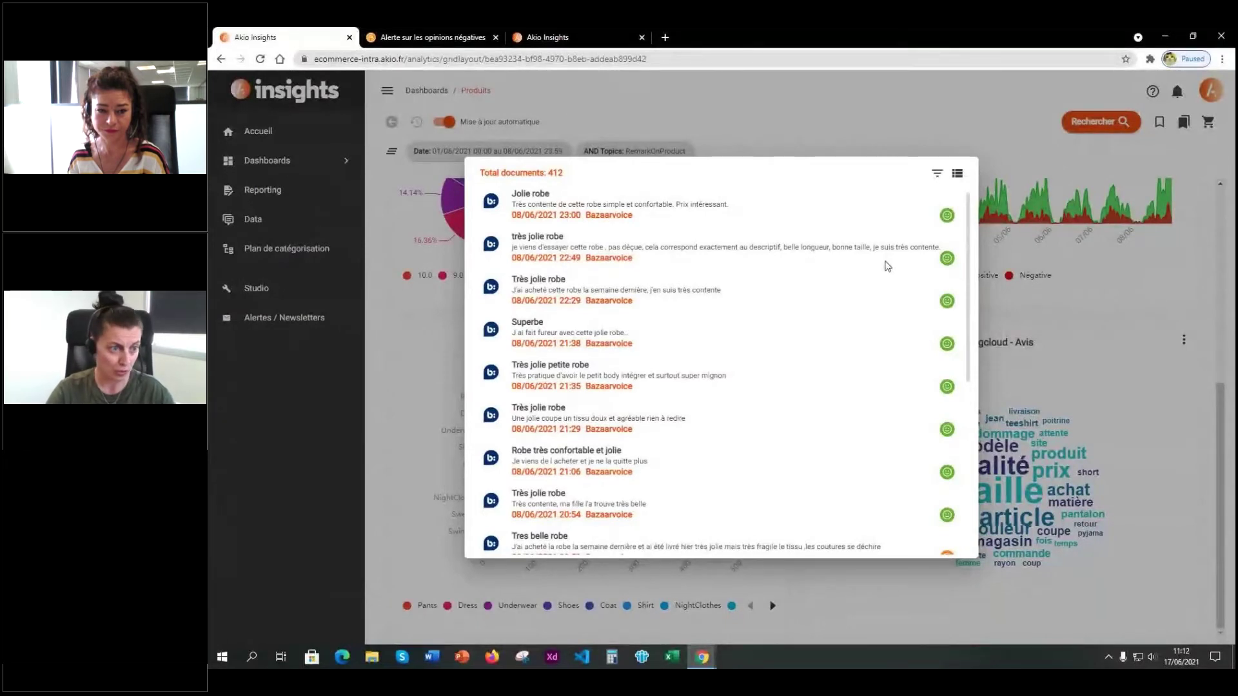
click(938, 175)
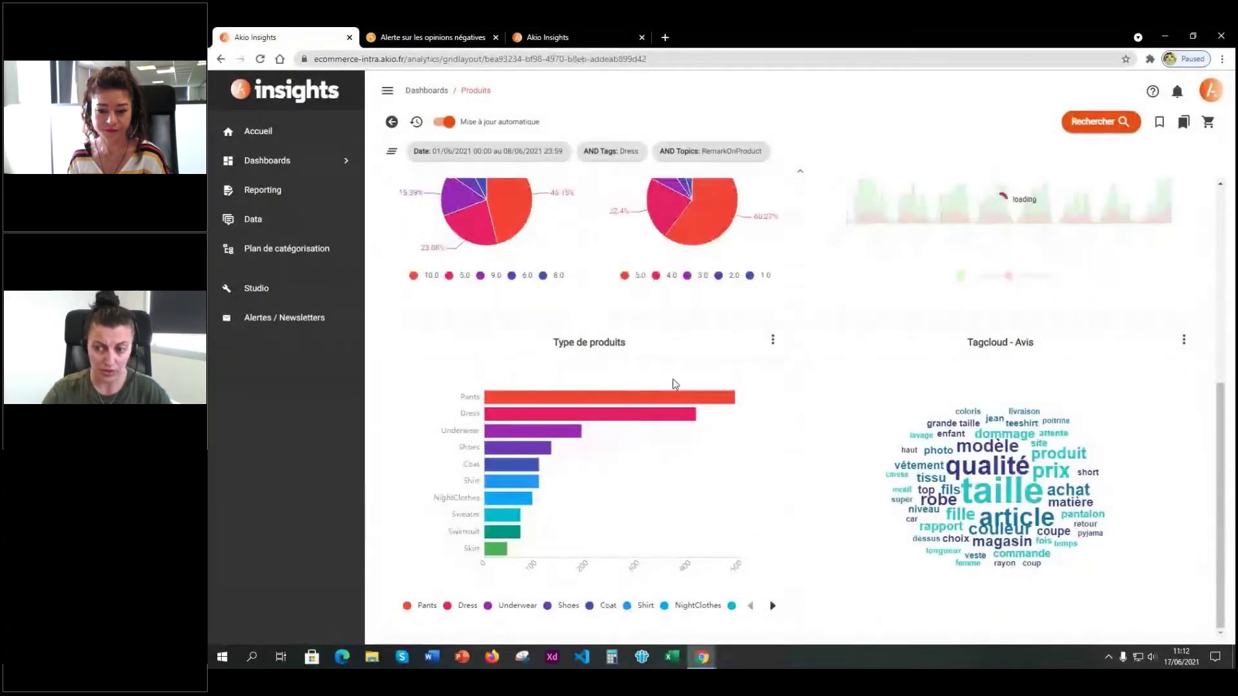
Step: Open the positive reviews from the Opinions liées aux avis produits chart and show them as a full list in Data
scroll(658, 423, up, 5)
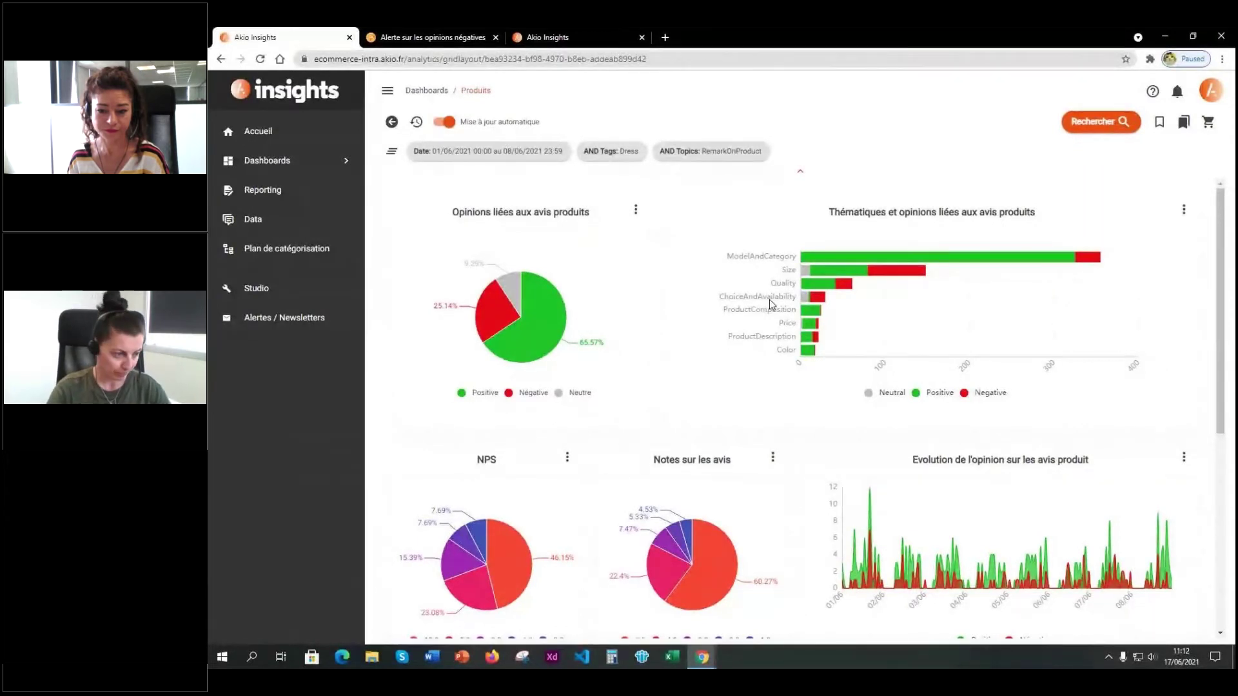
scroll(624, 317, down, 2)
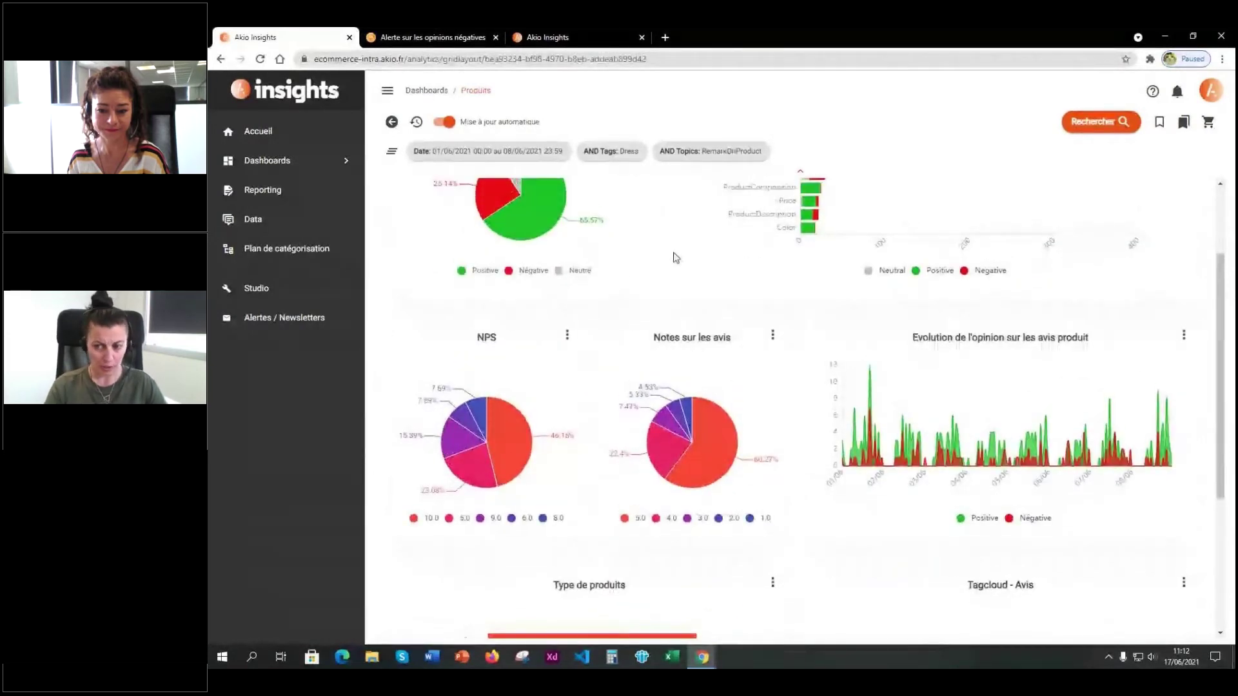
scroll(674, 257, up, 2)
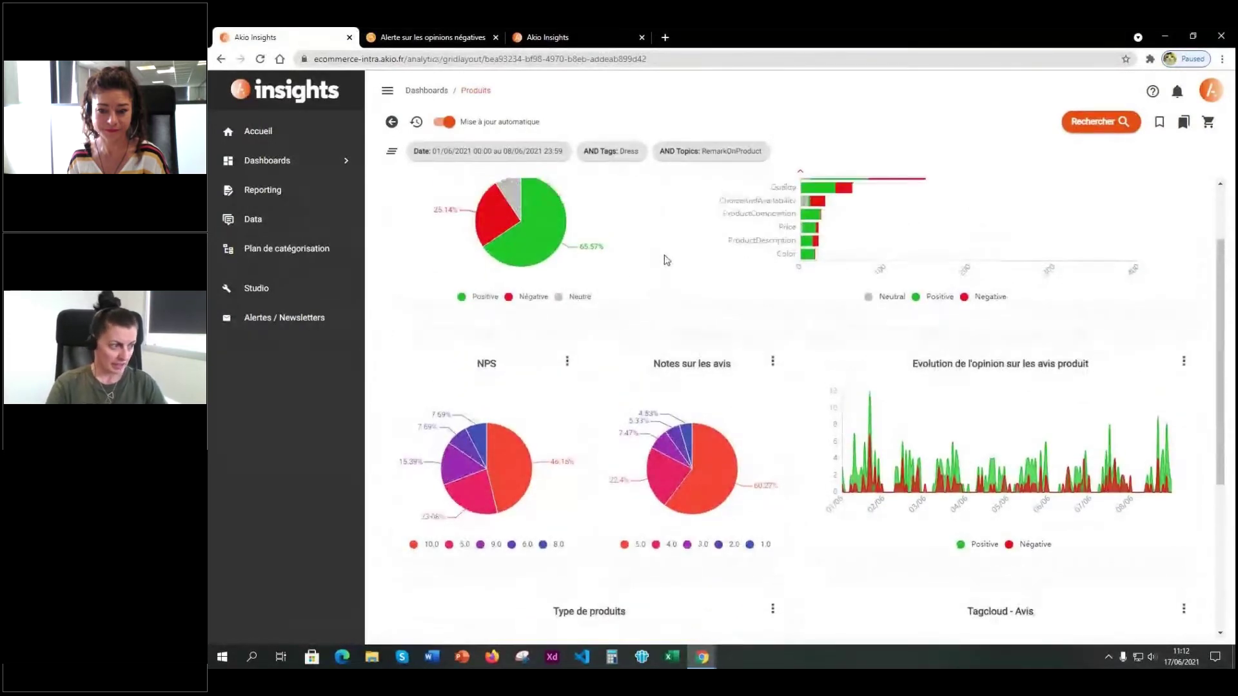
mouse_move(533, 337)
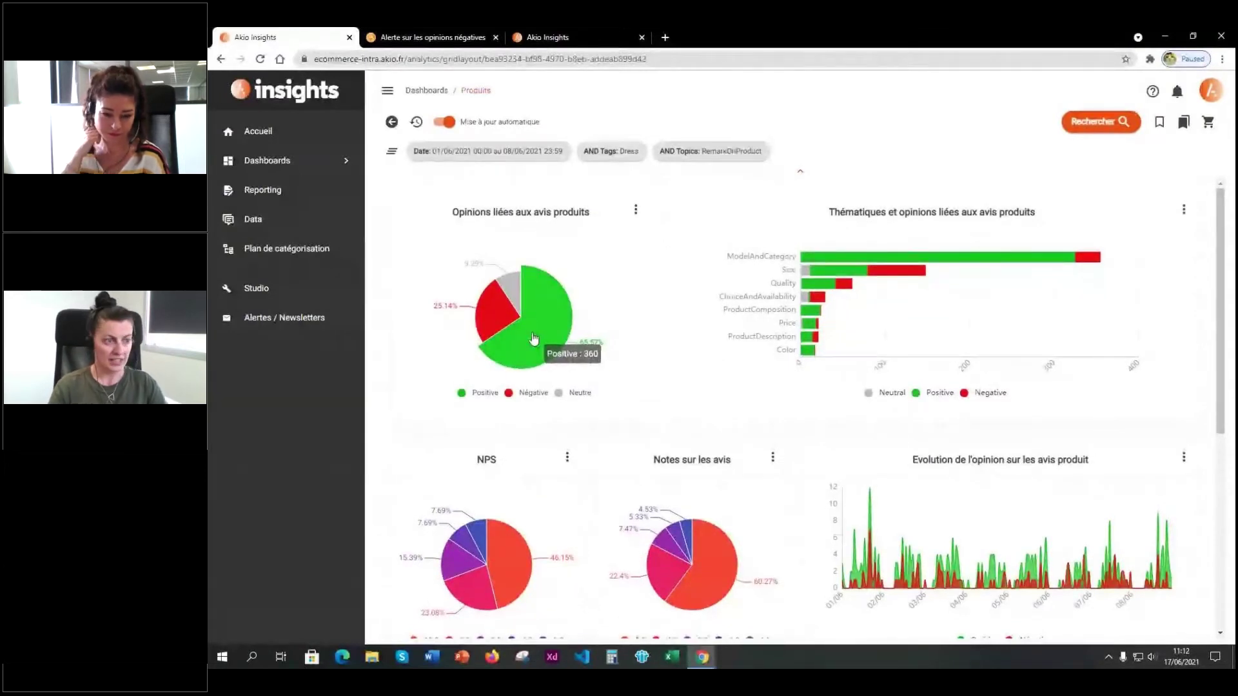
click(531, 337)
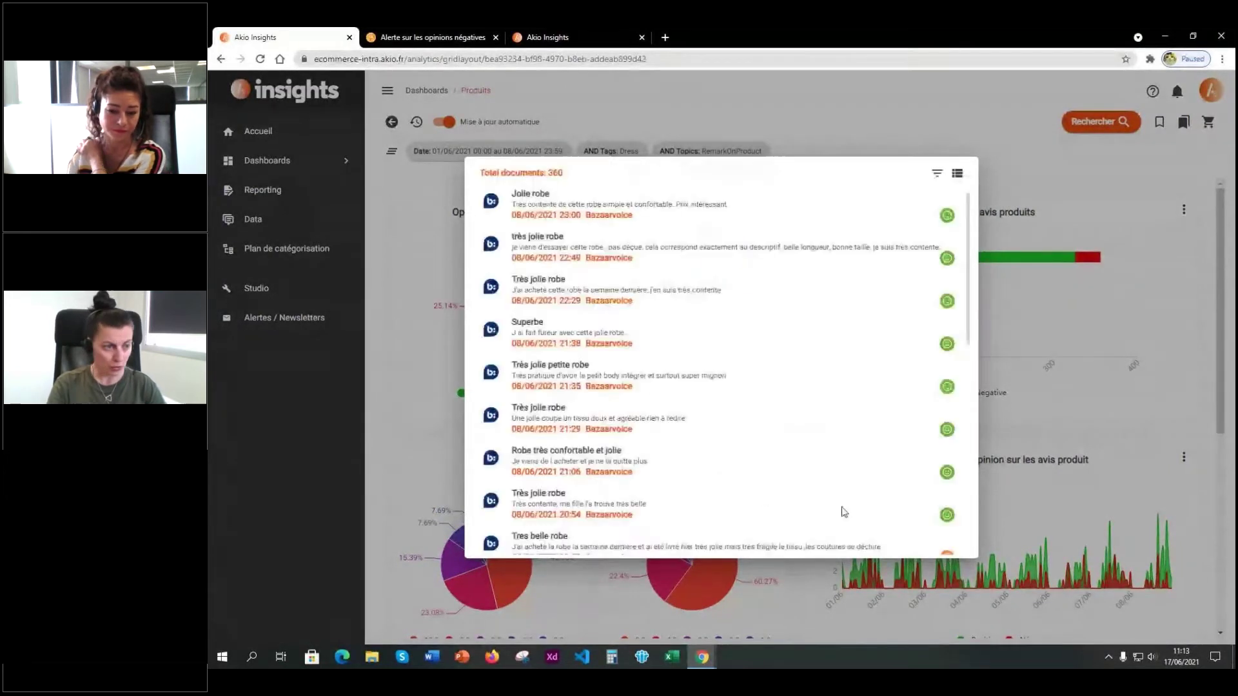
click(957, 176)
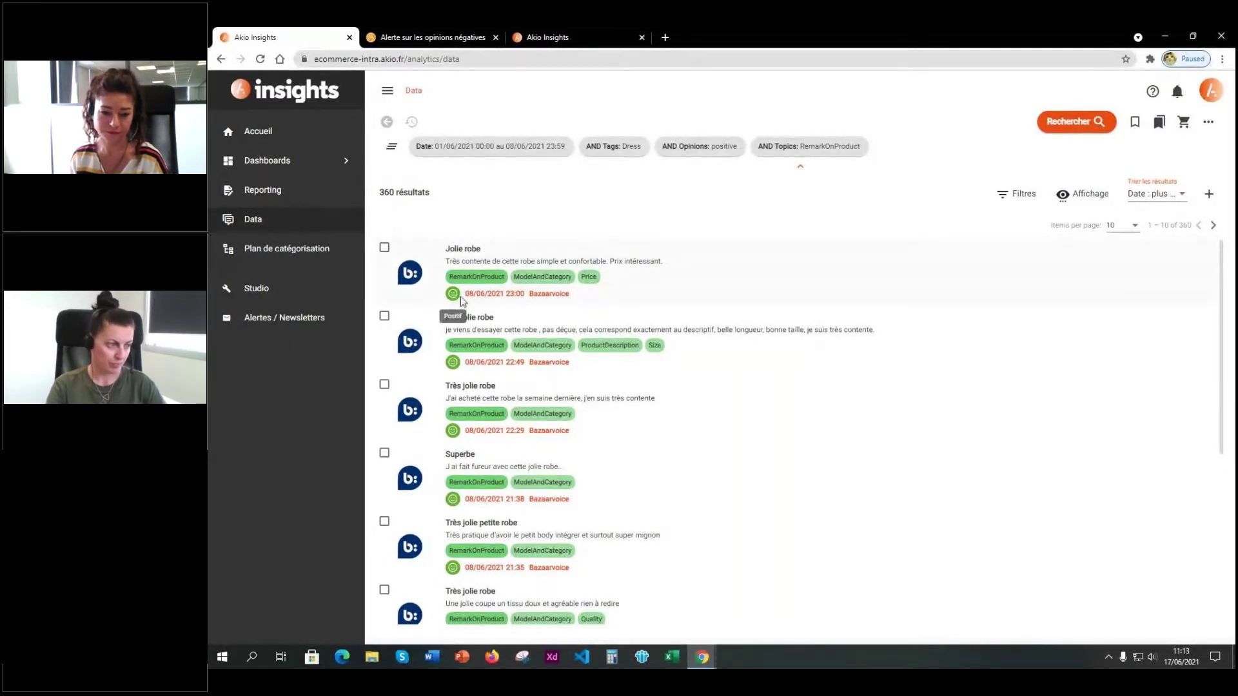
Step: Change the results display so each review in the list shows its star rating
click(1025, 195)
click(1058, 194)
click(1067, 194)
click(1078, 291)
click(1075, 318)
click(918, 189)
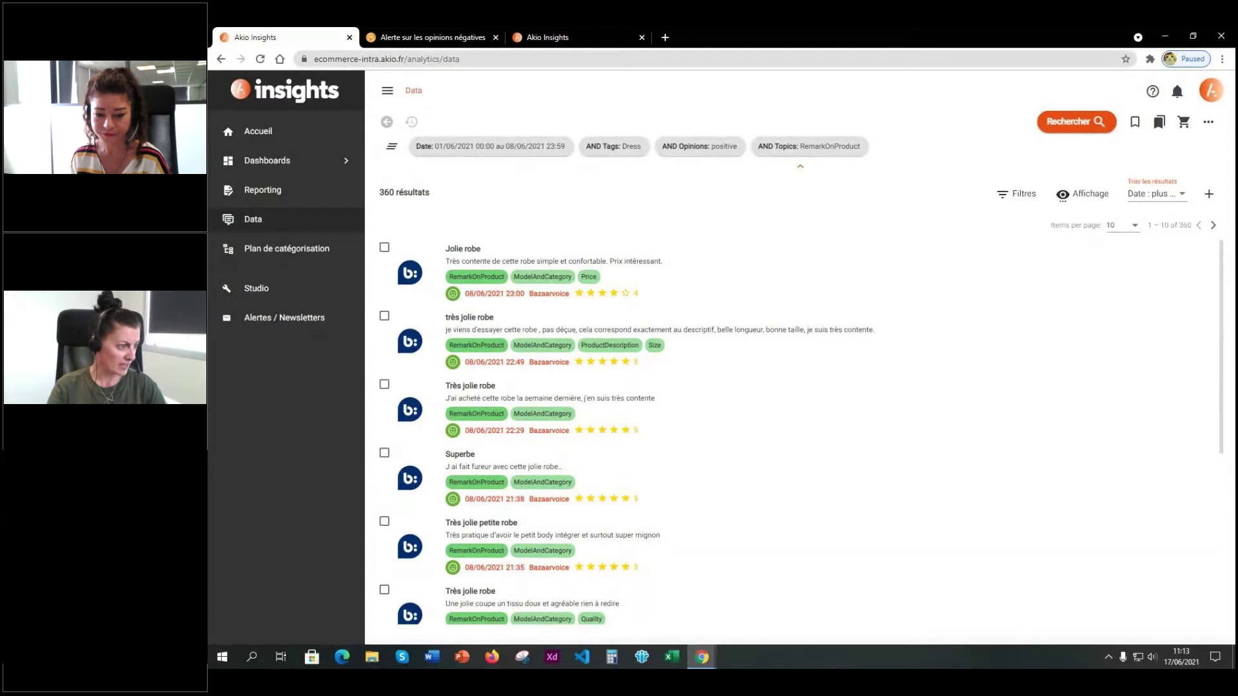
Step: Open the details of the first review, "Jolie robe", to examine its topics, tags and metadata
click(588, 266)
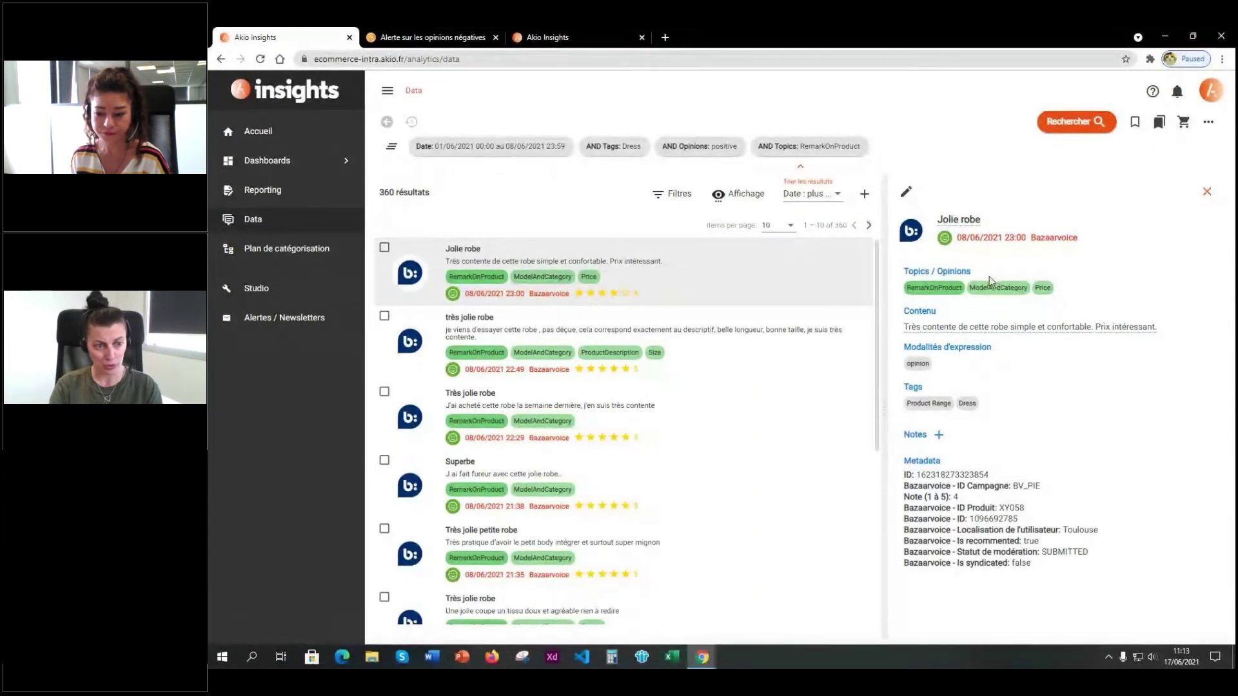
mouse_move(991, 286)
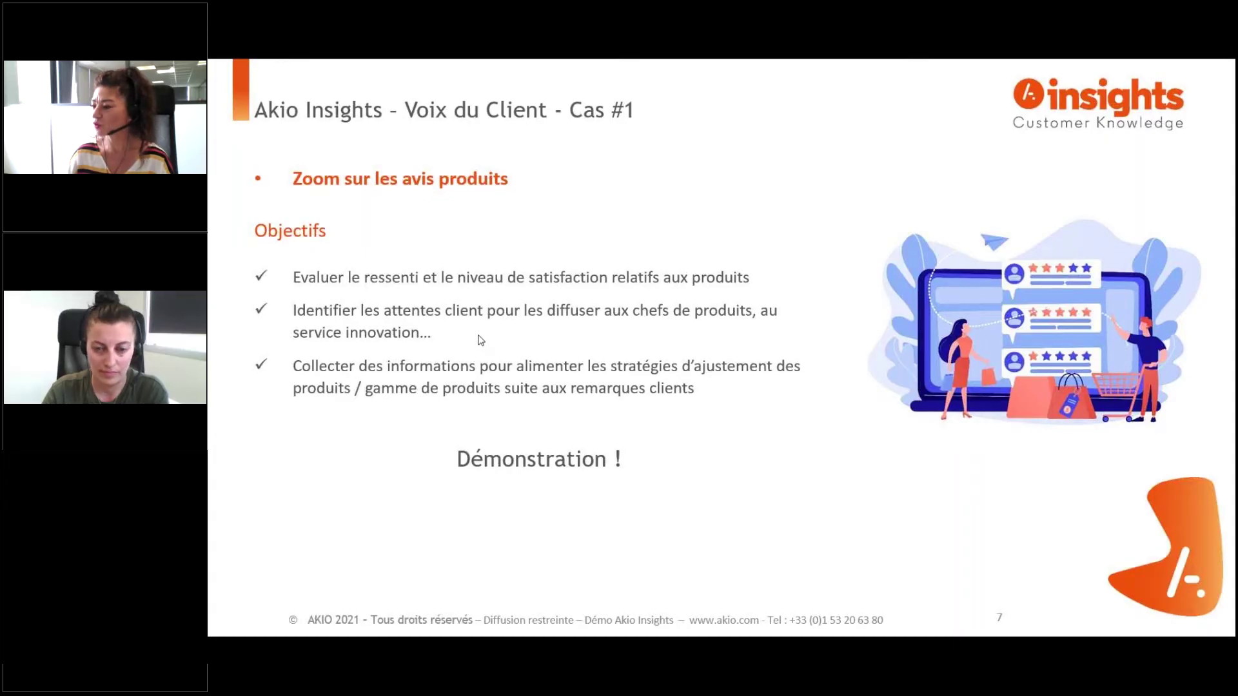
click(486, 384)
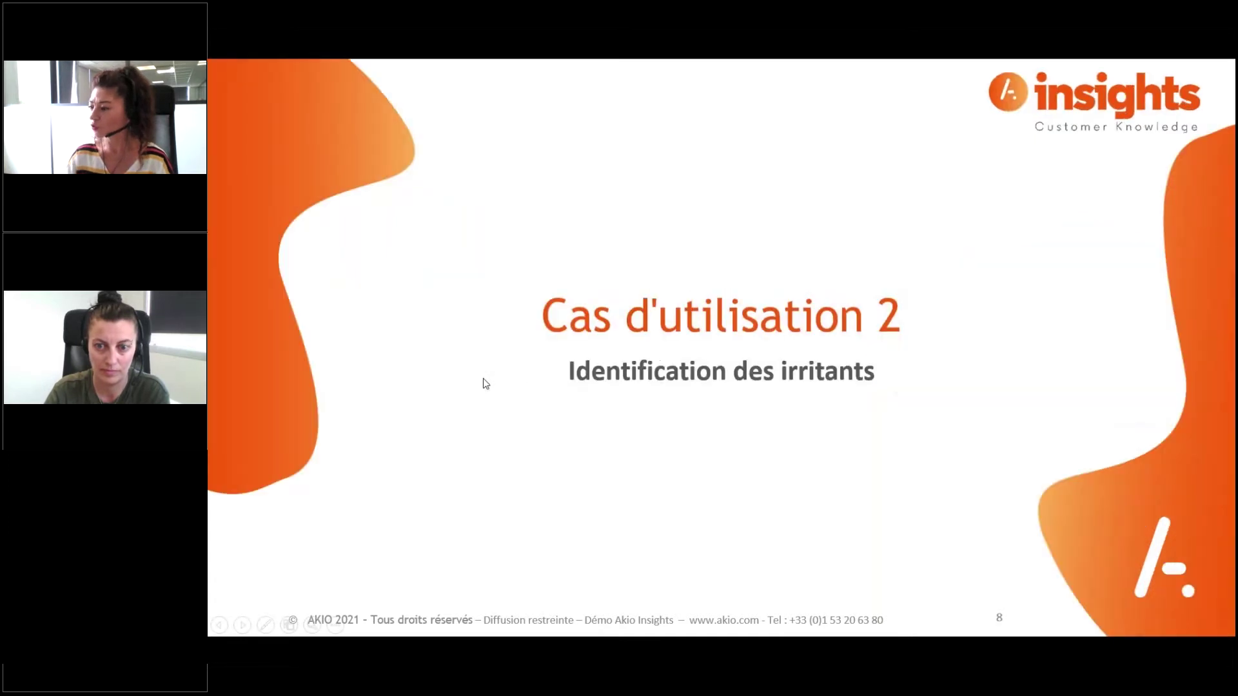
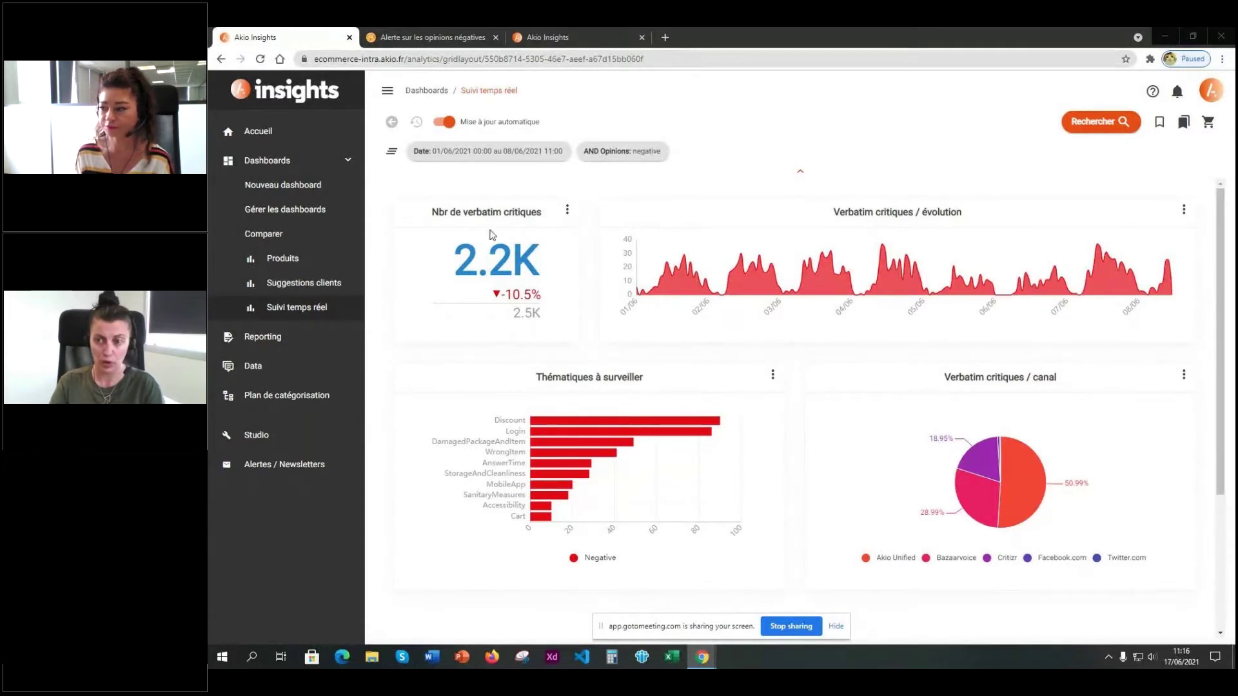
Step: Open the negative documents for Login from the Thématiques à surveiller chart, read through them and close the list
mouse_move(1144, 269)
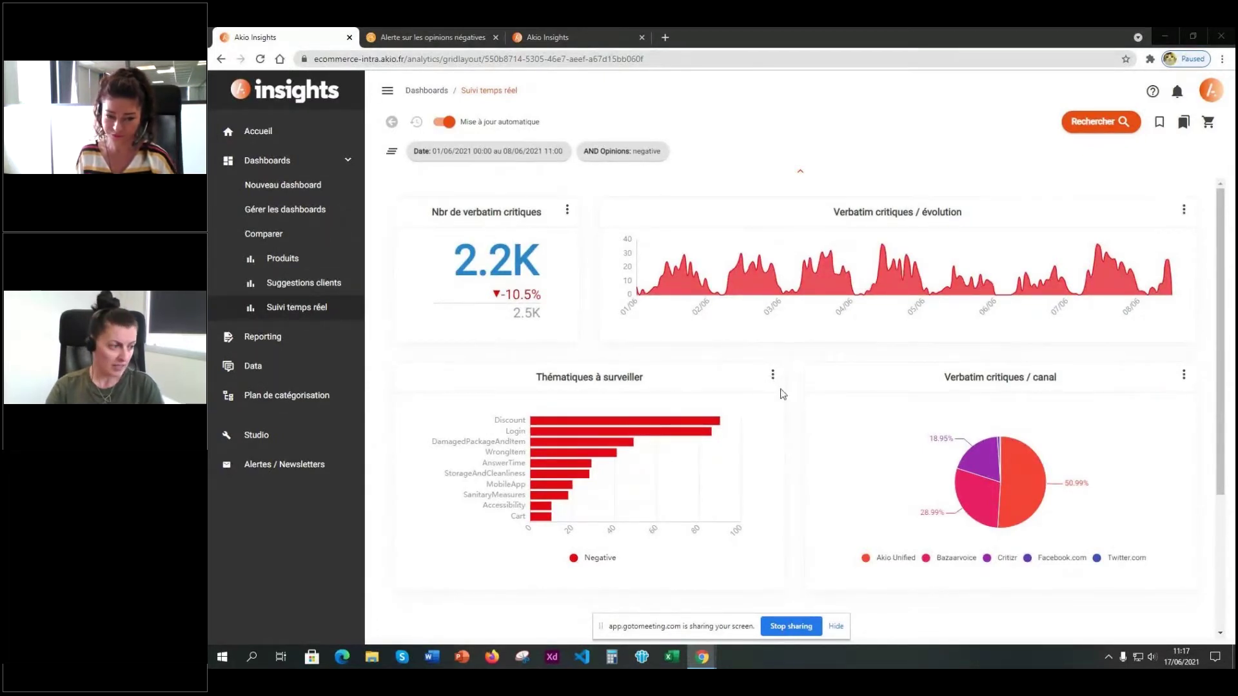
mouse_move(562, 455)
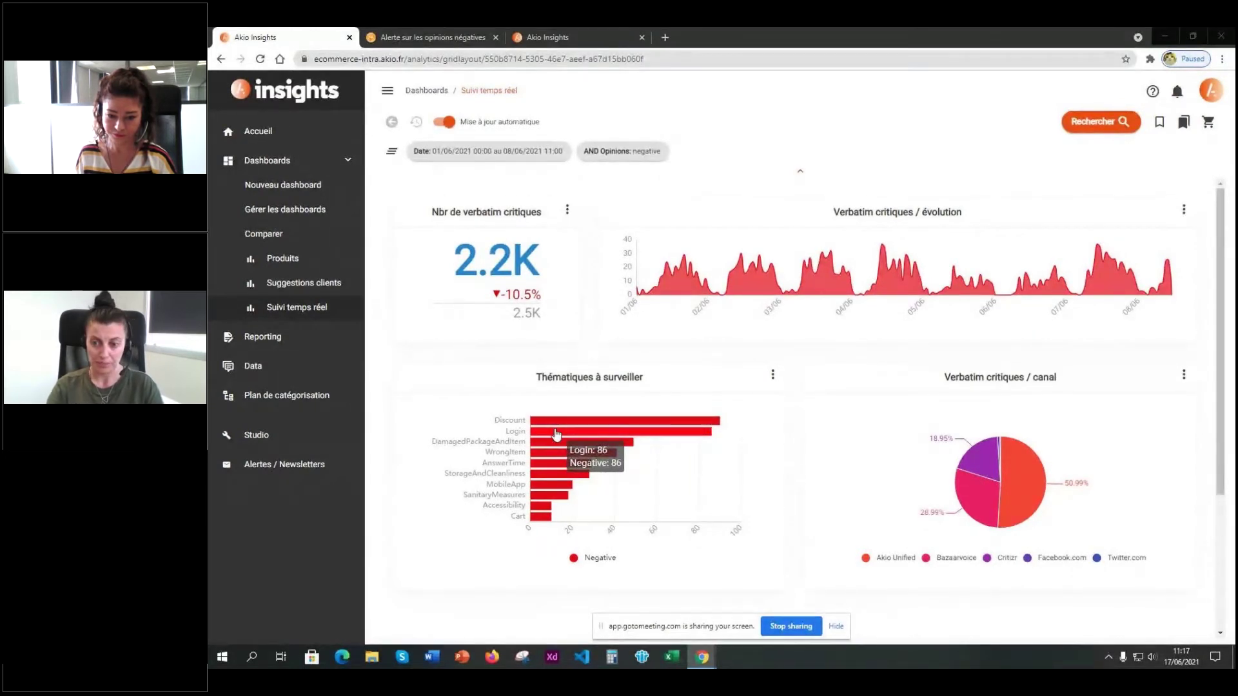
click(558, 435)
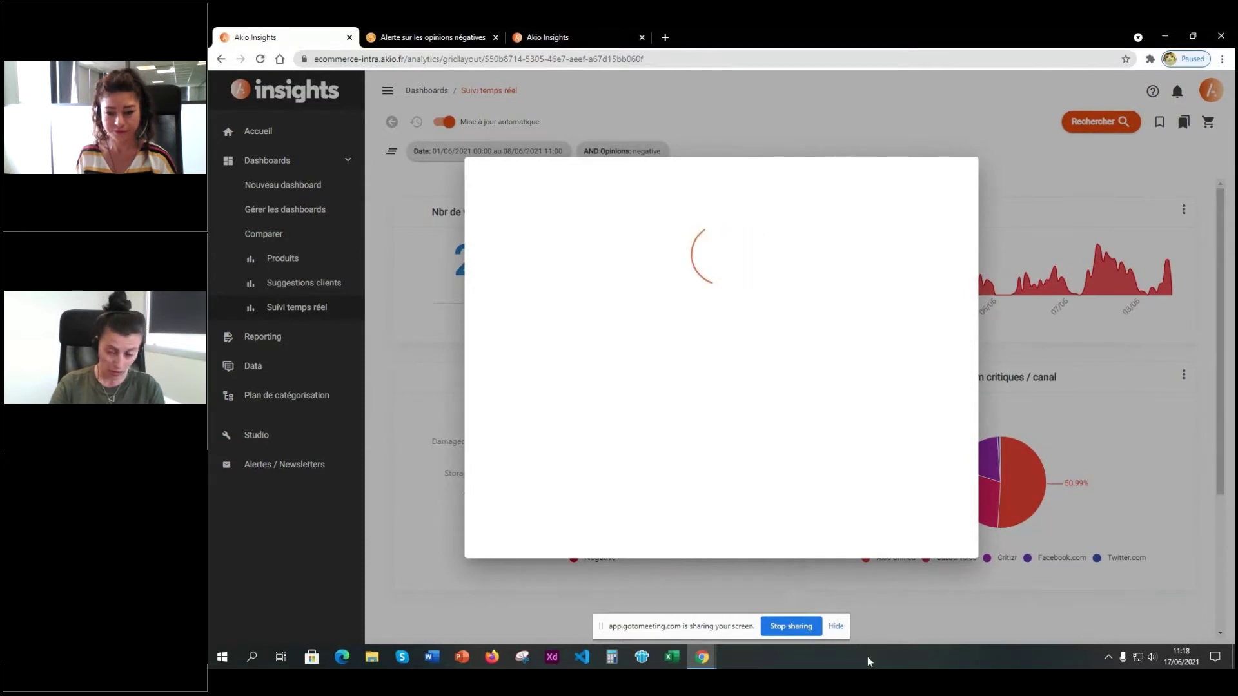
click(837, 627)
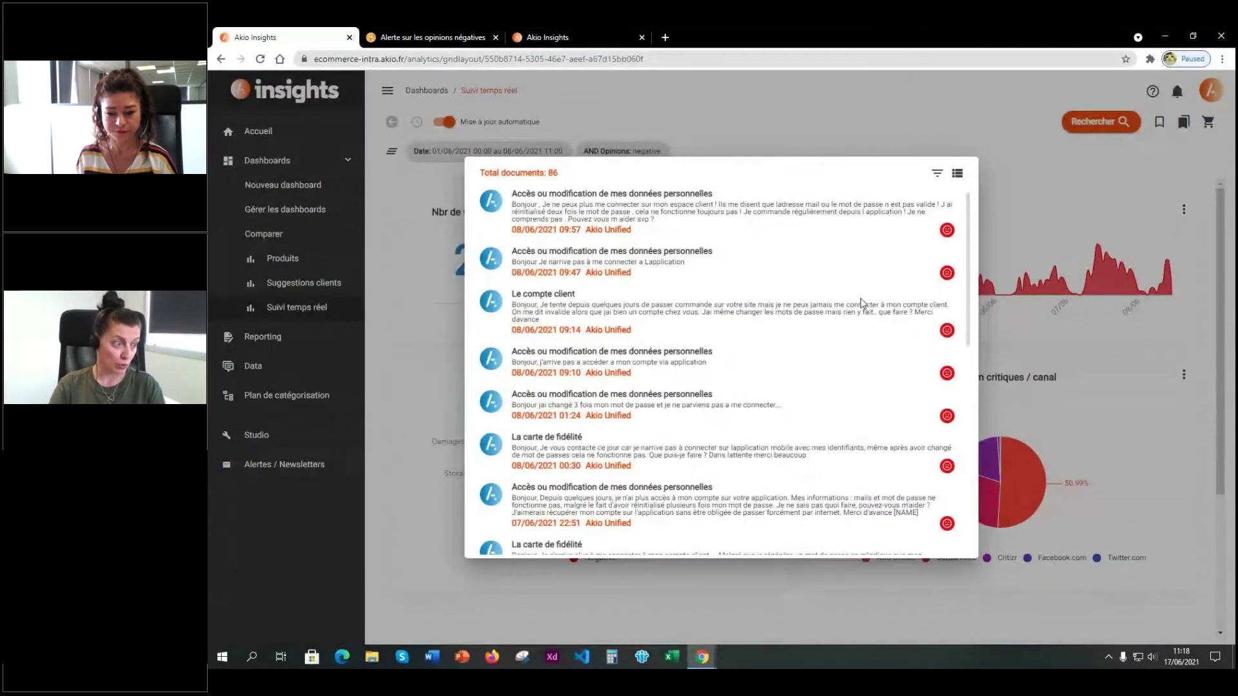
scroll(774, 303, down, 3)
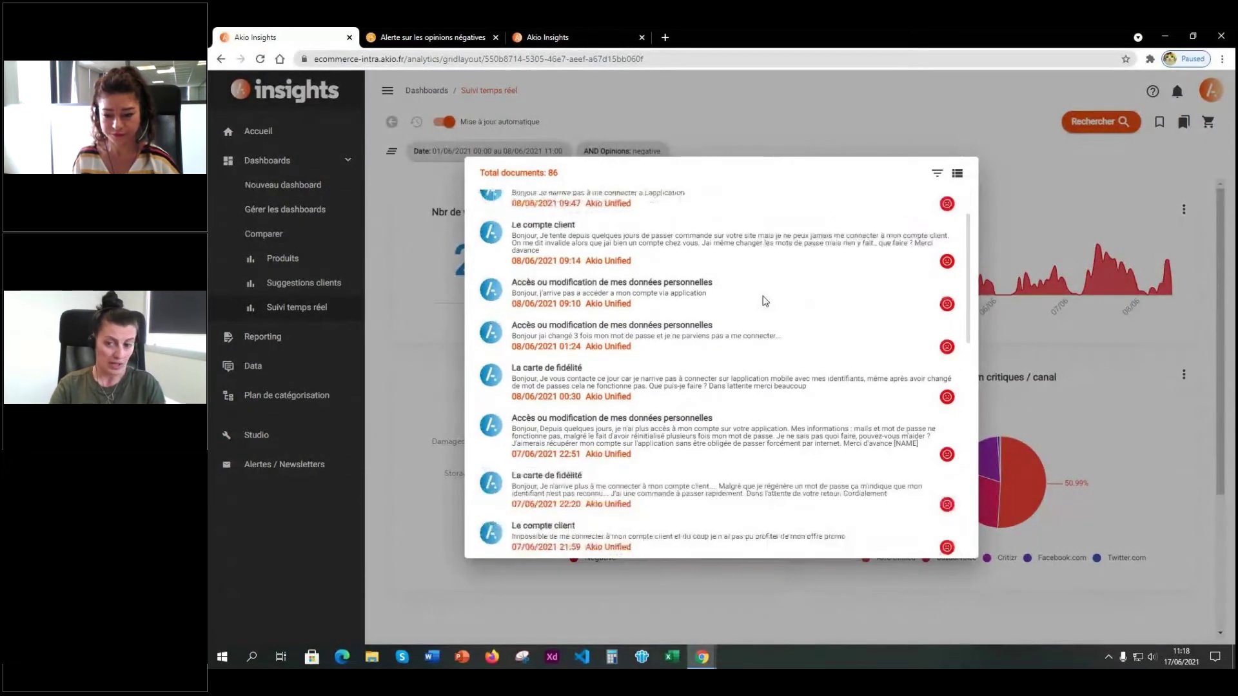
scroll(764, 296, up, 2)
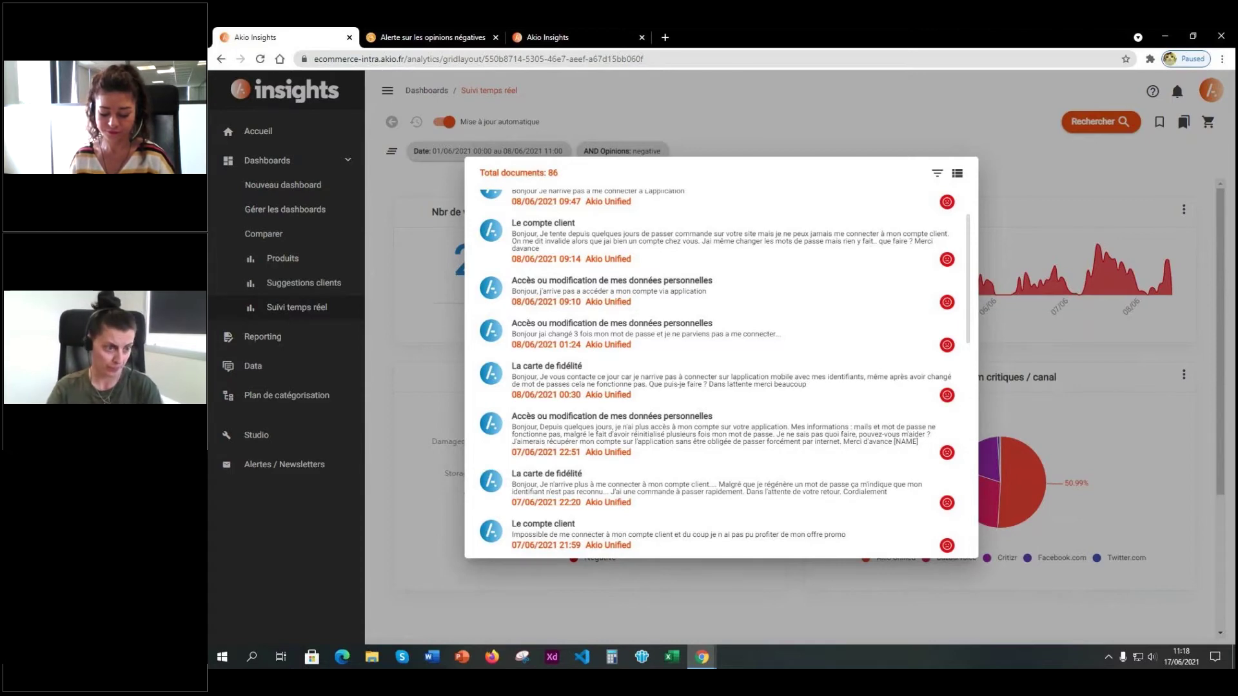
click(1094, 252)
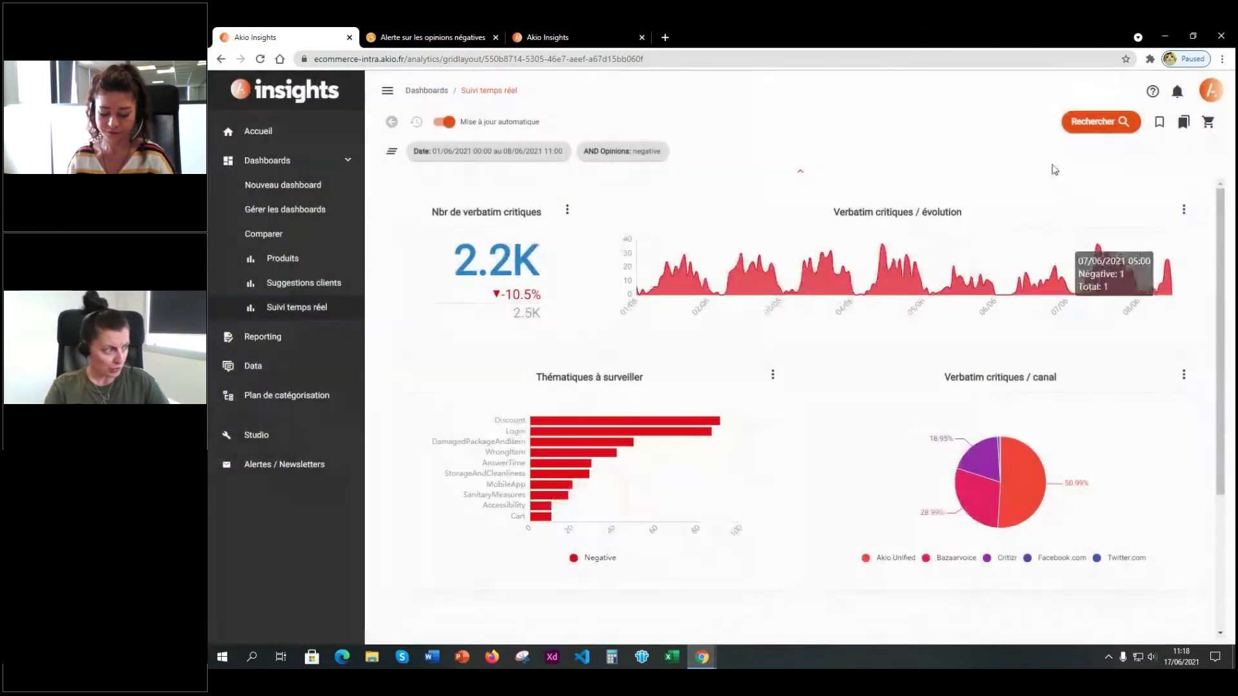
Step: Compare the Suivi temps réel dashboard across two periods, using the bookmarks 1. Janvier-Fevrier and 2. Avril - Mai
click(251, 236)
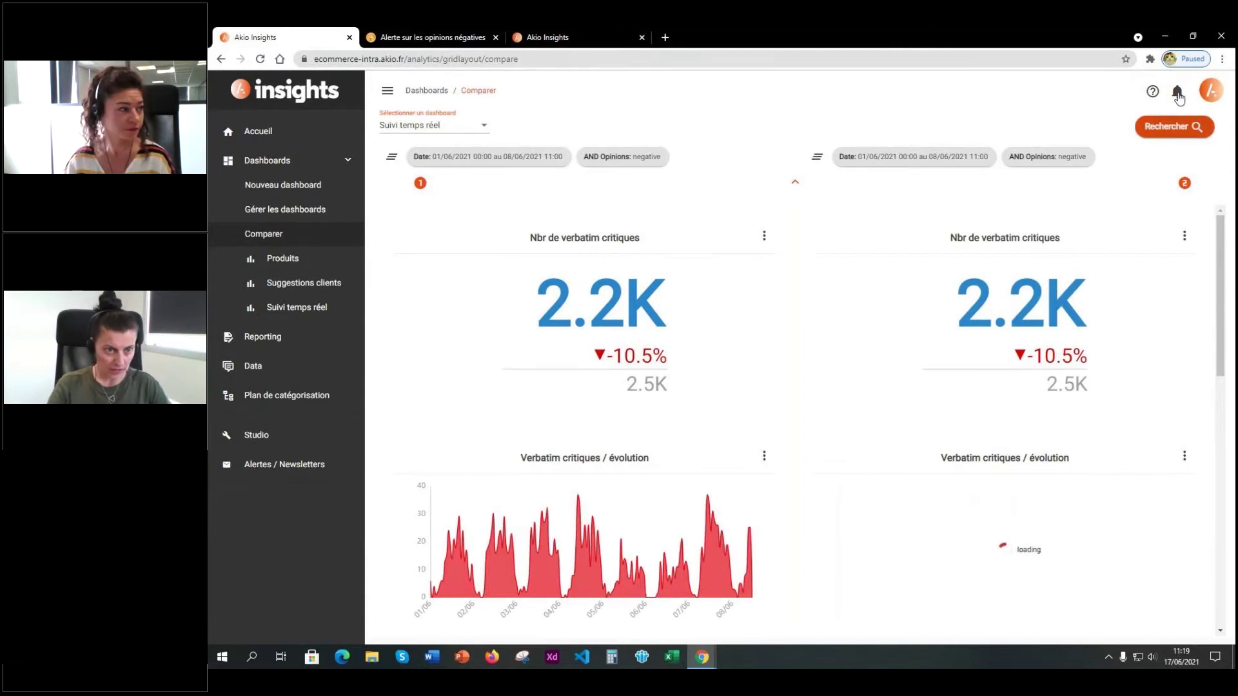
click(1176, 123)
click(740, 141)
click(1145, 148)
click(603, 191)
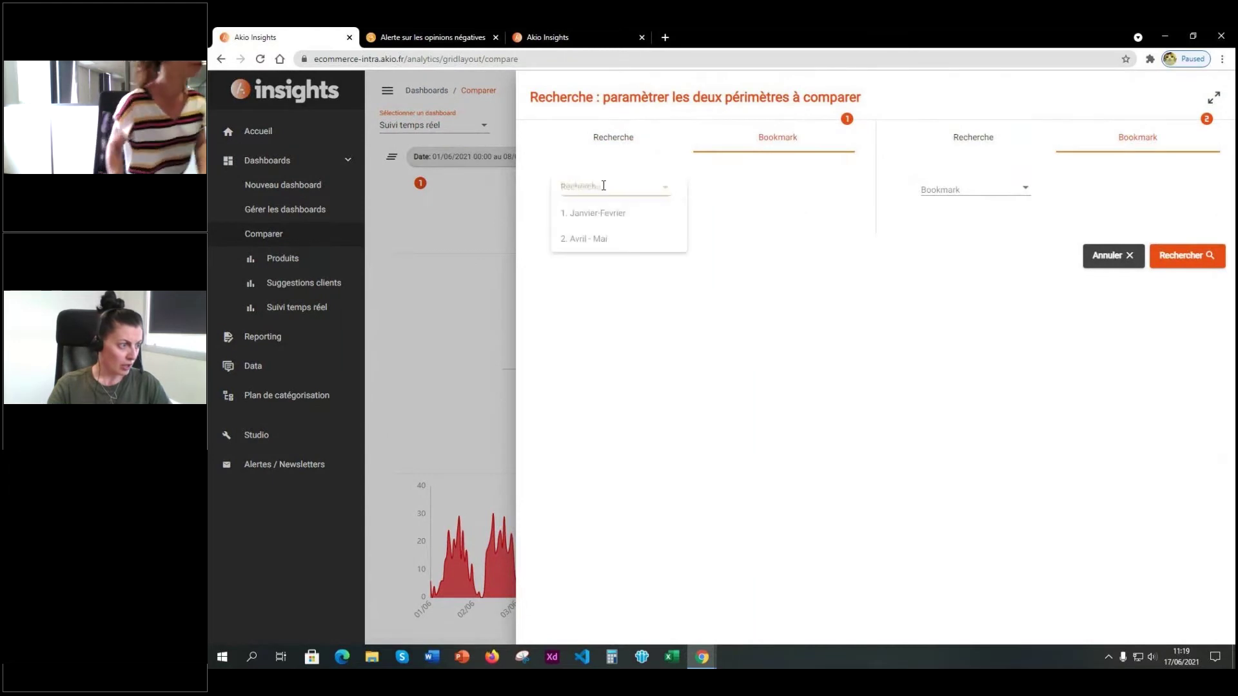
click(595, 222)
click(980, 191)
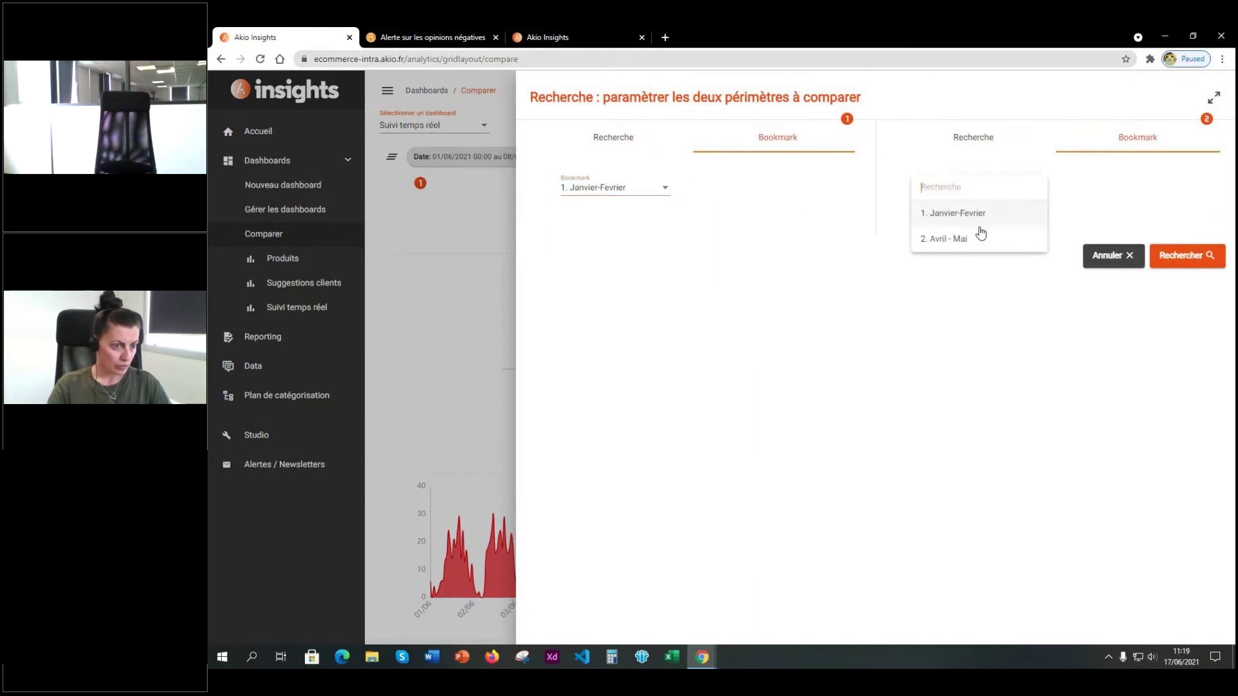
click(981, 240)
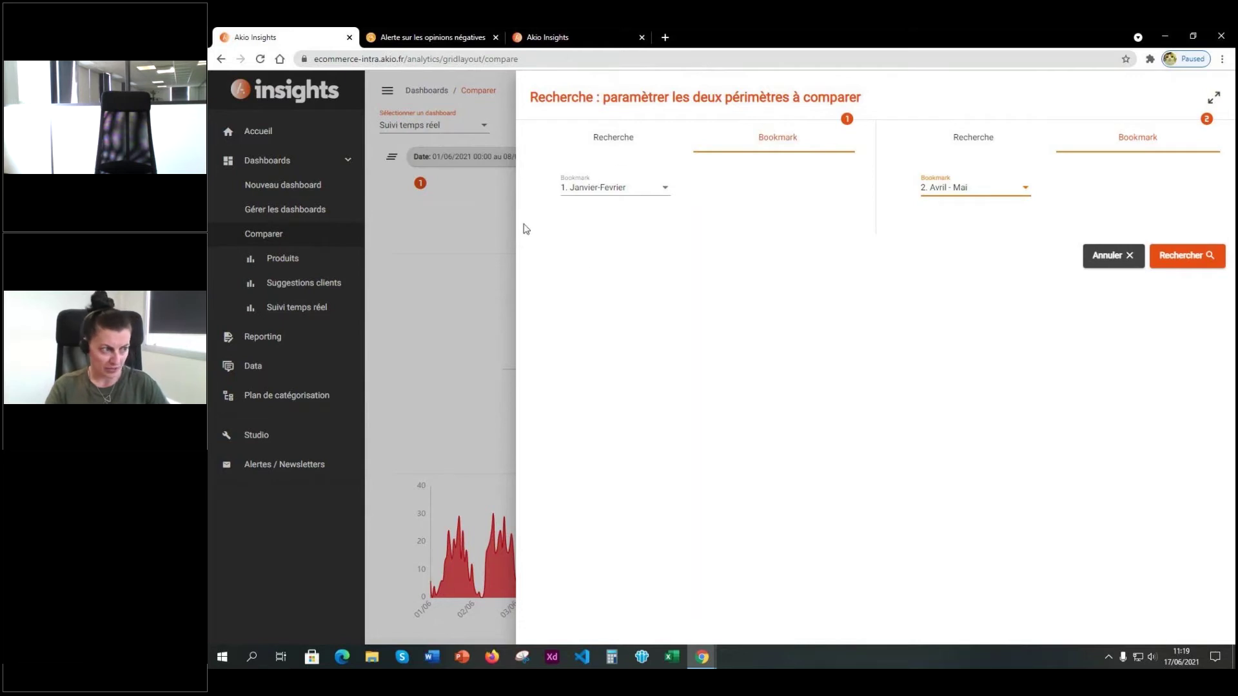
click(1186, 258)
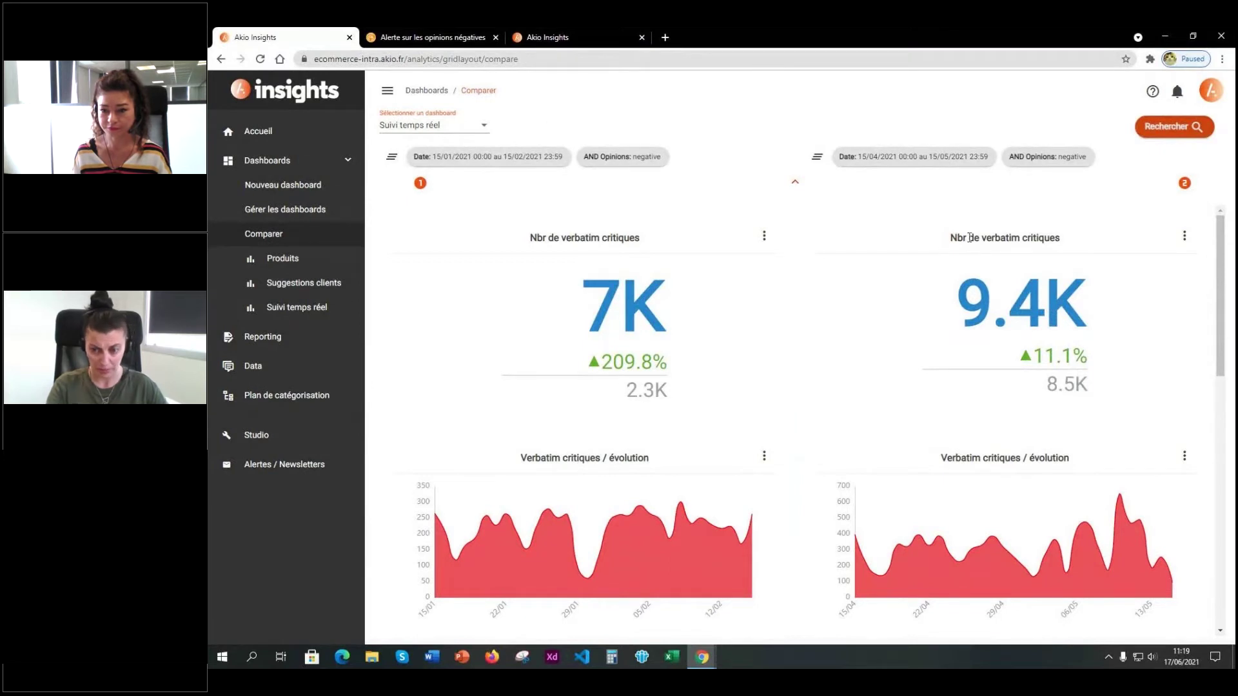
Step: Compare the two Thématiques à surveiller charts, open the April–May negative documents for Discount to read them, and close the list
scroll(1019, 310, down, 2)
scroll(1017, 287, down, 4)
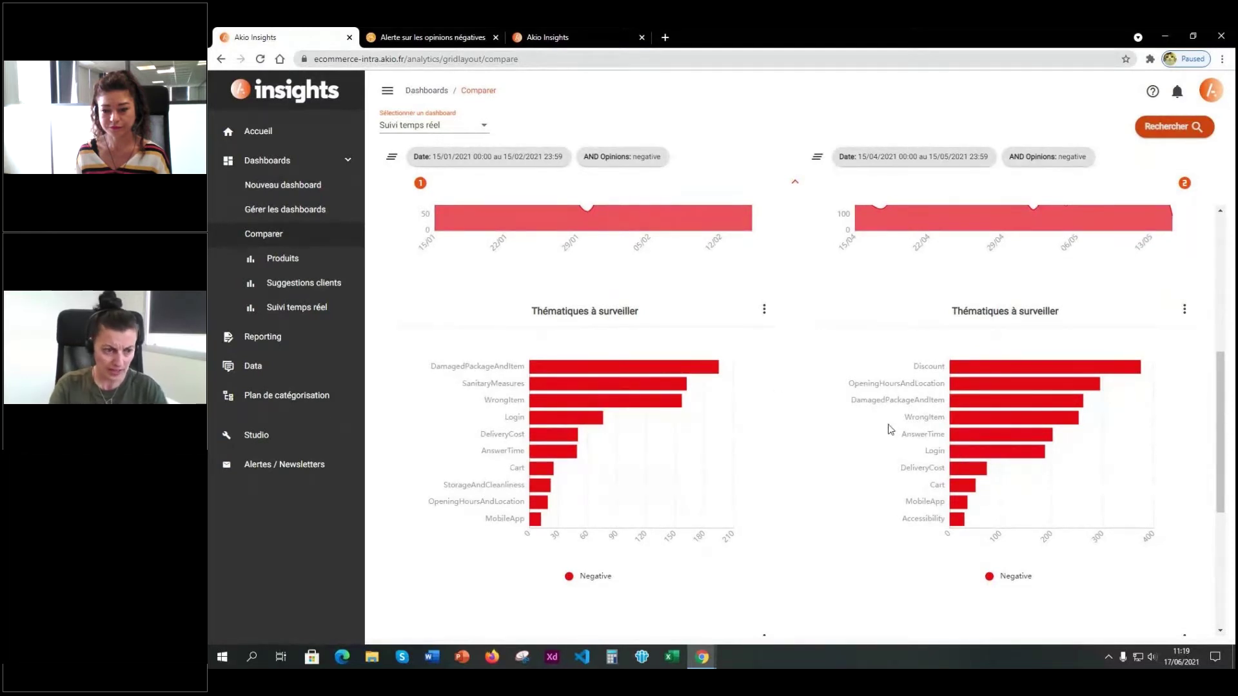
mouse_move(1032, 367)
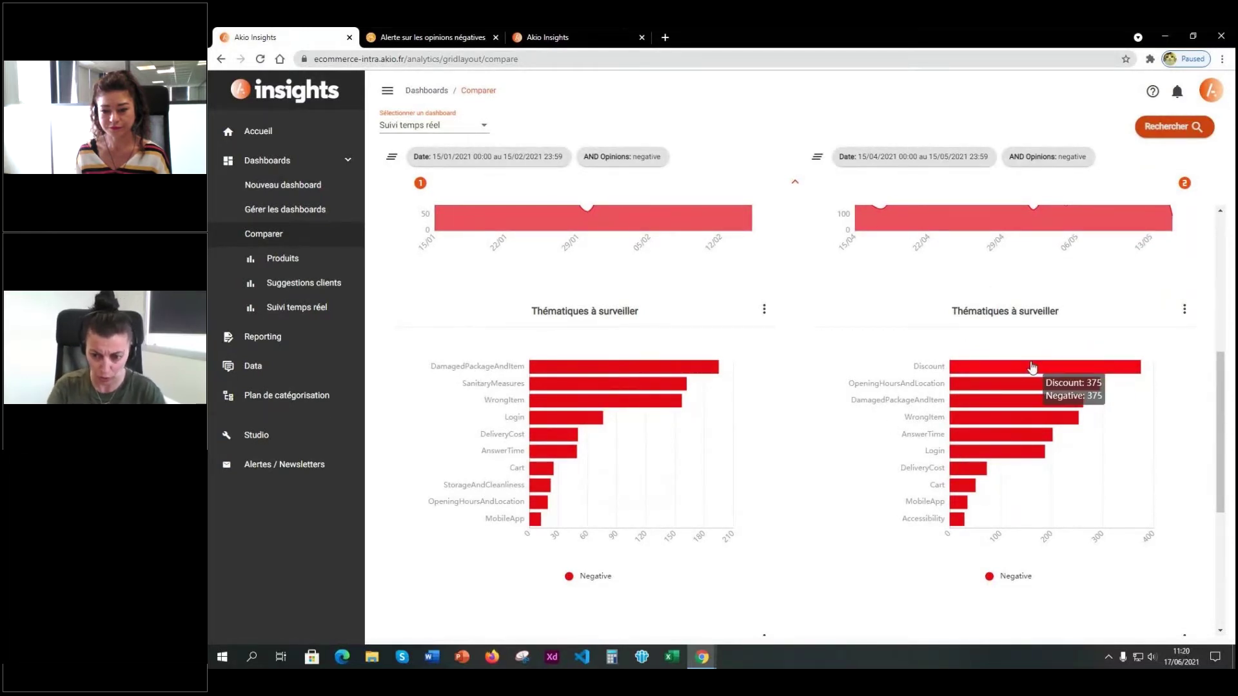
mouse_move(961, 416)
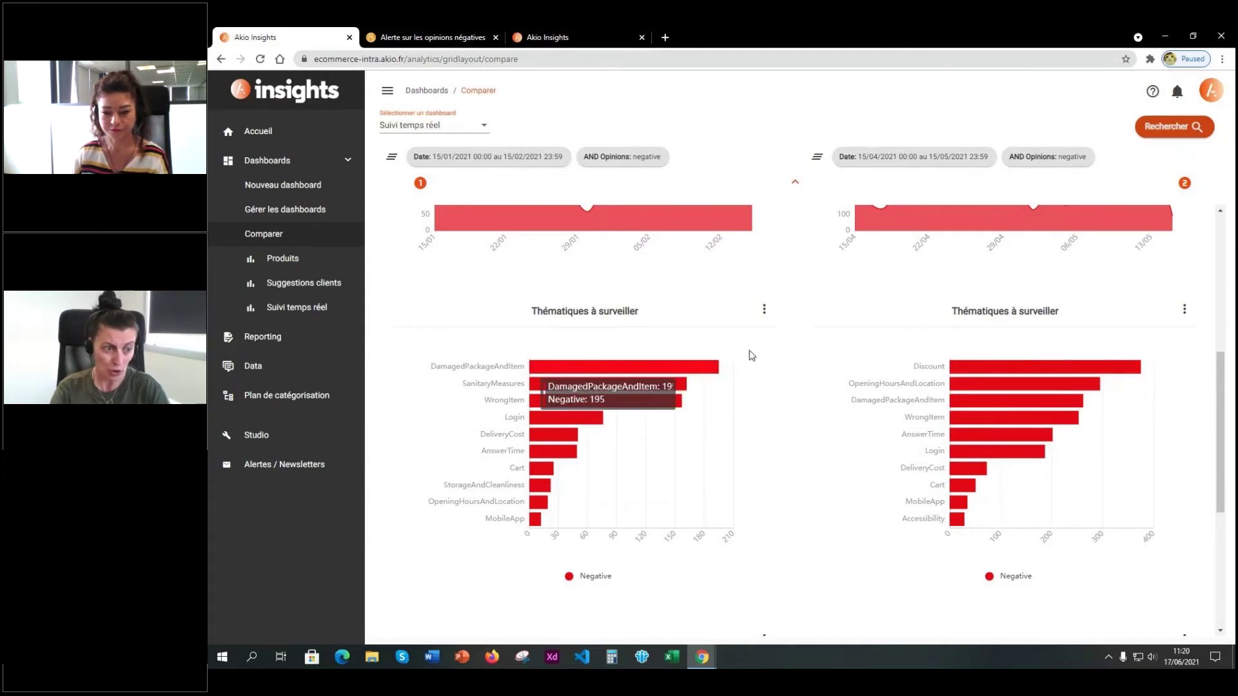
click(986, 366)
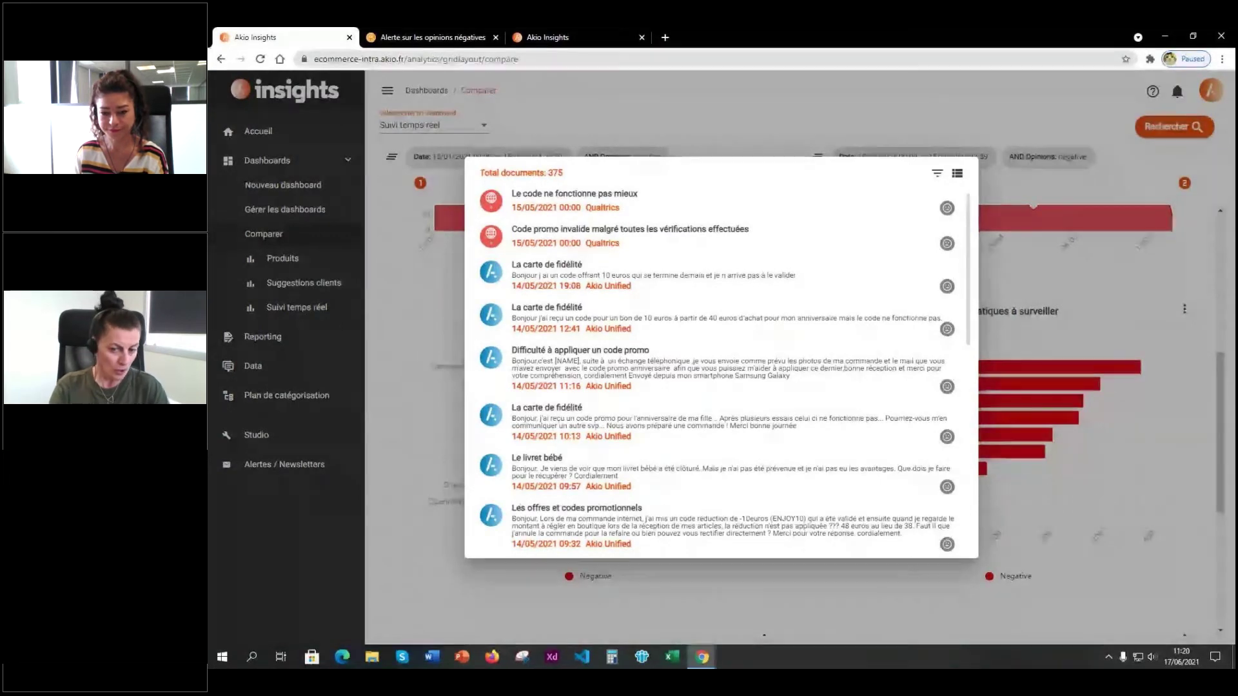
click(1076, 315)
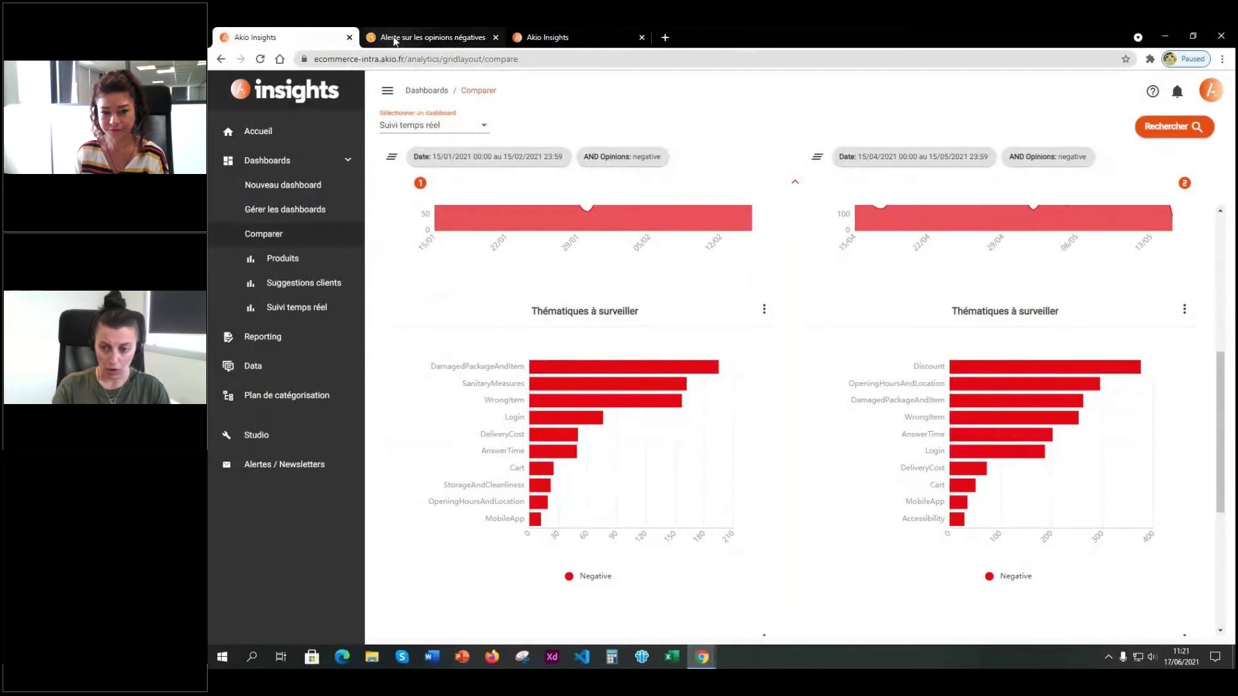
Step: Examine the Alerte sur les opinions négatives e-mail in the webmail and switch to the presentation slides
click(395, 39)
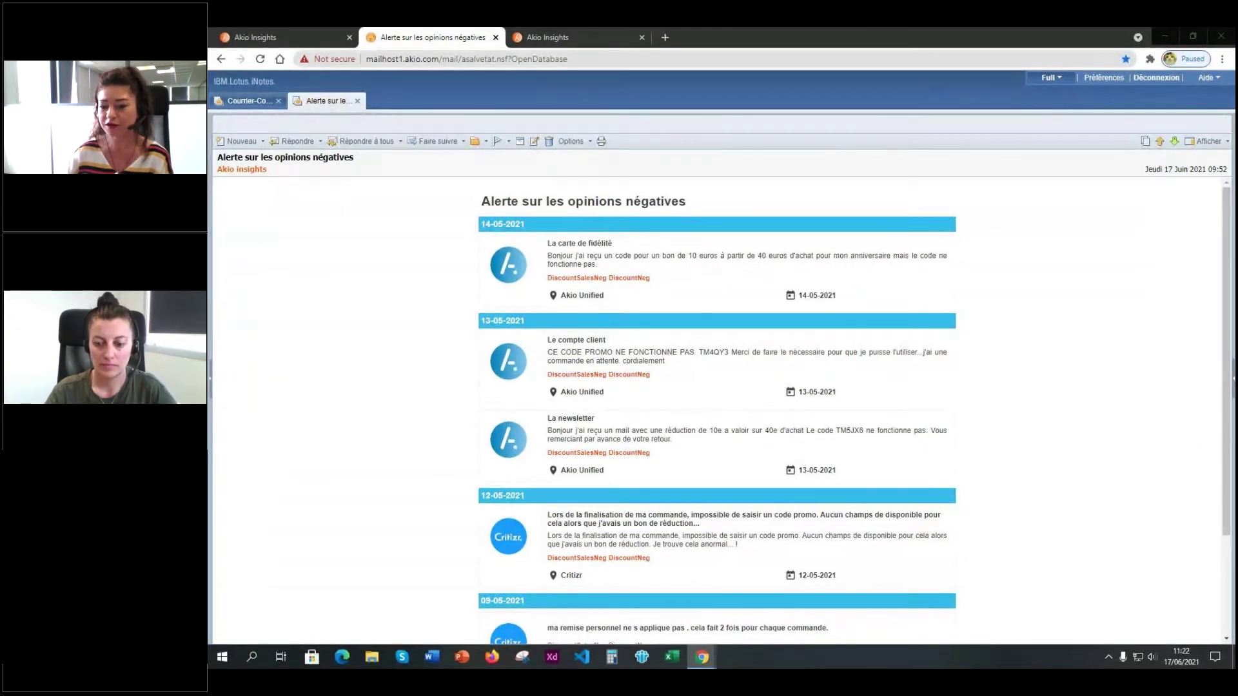
key(alt+Tab)
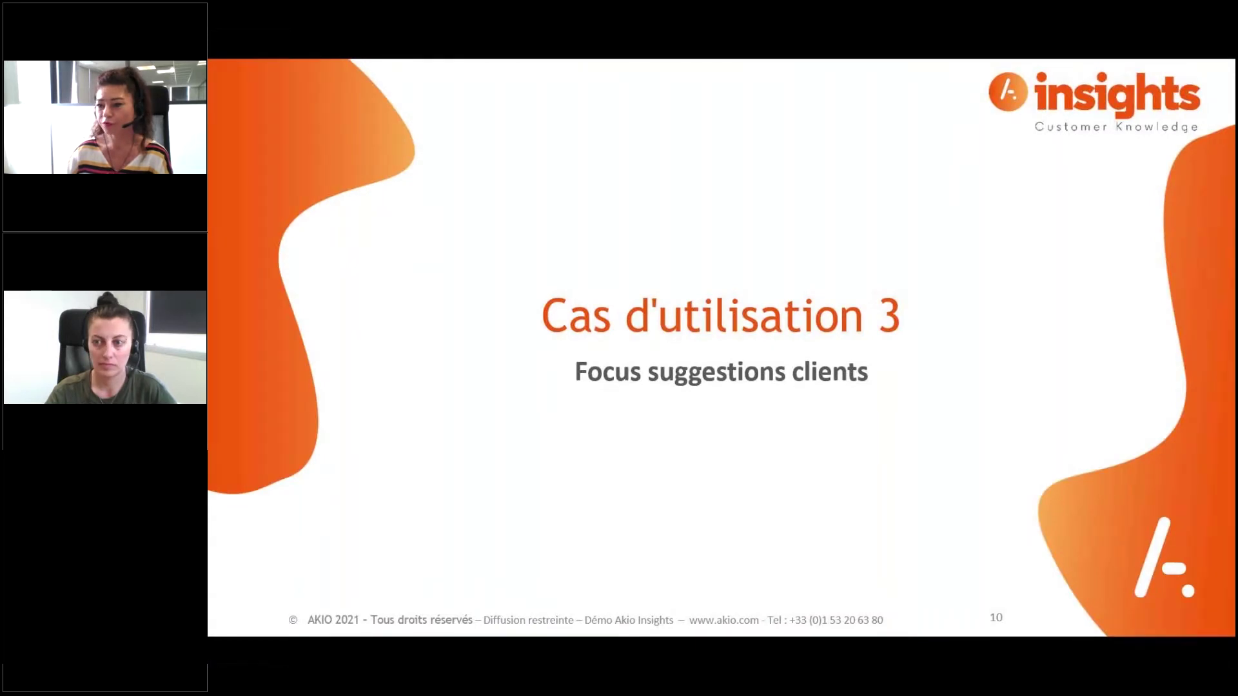
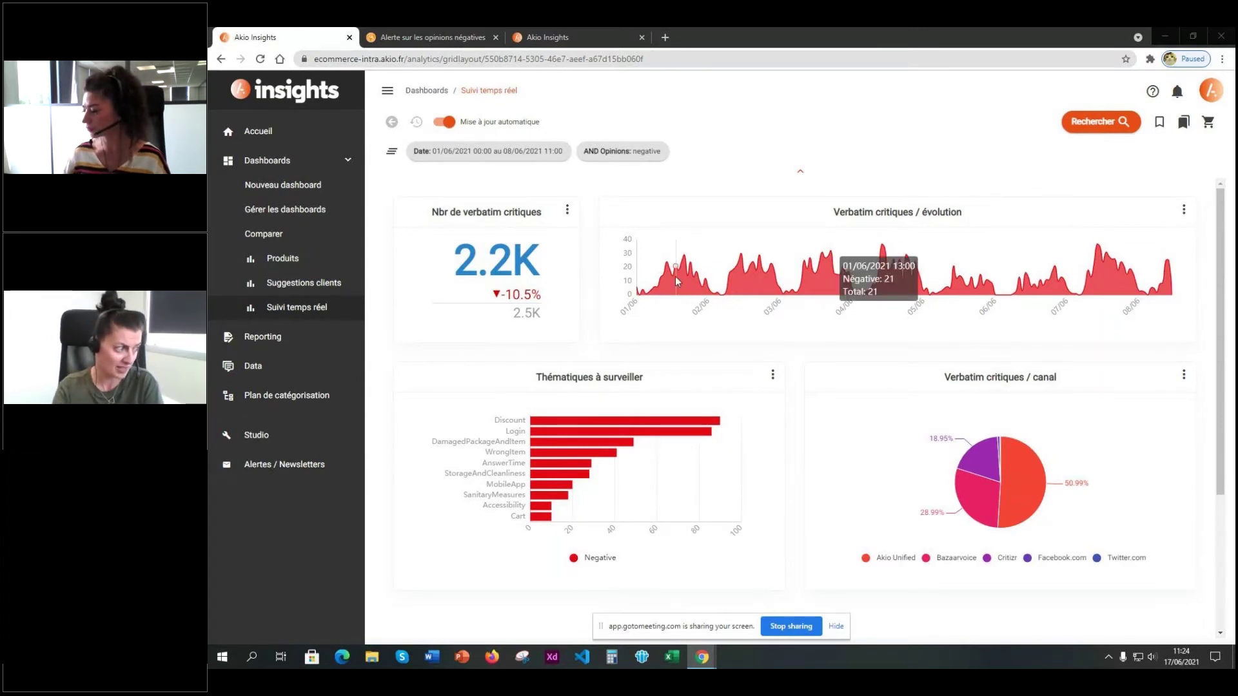
Step: Open the Suggestions clients dashboard and look over its channel, customer journey, product, tag cloud and opinion charts
click(317, 277)
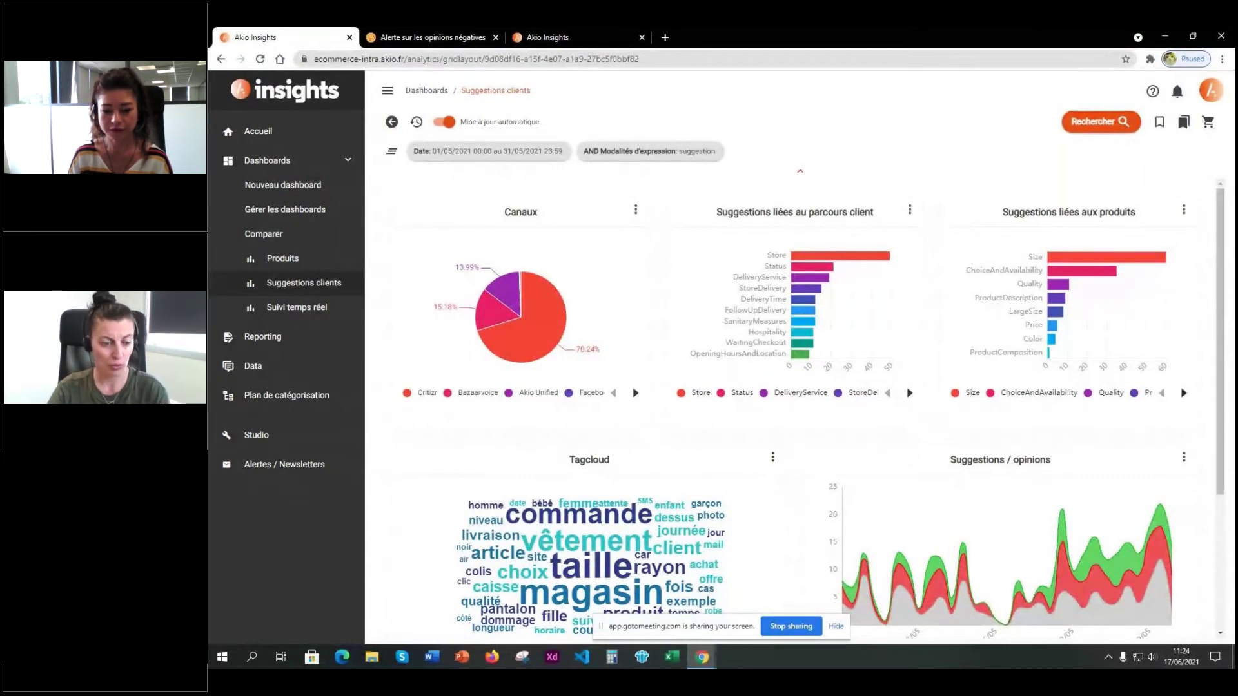
mouse_move(1091, 505)
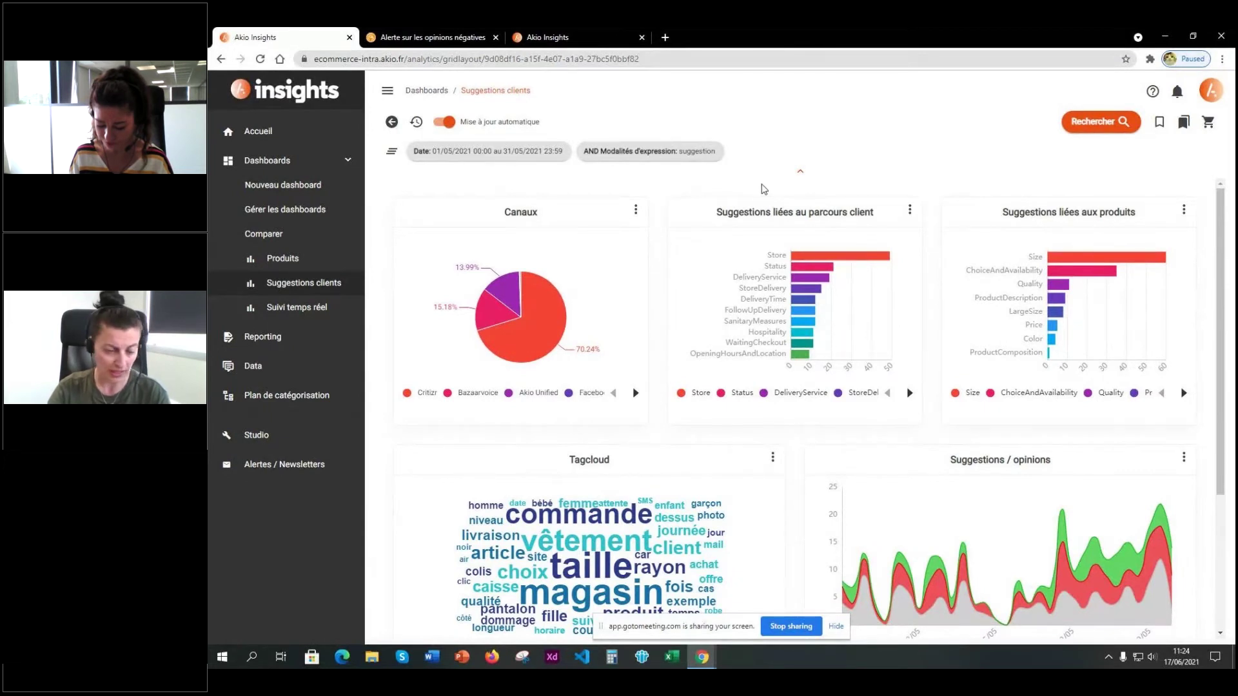
scroll(833, 244, down, 1)
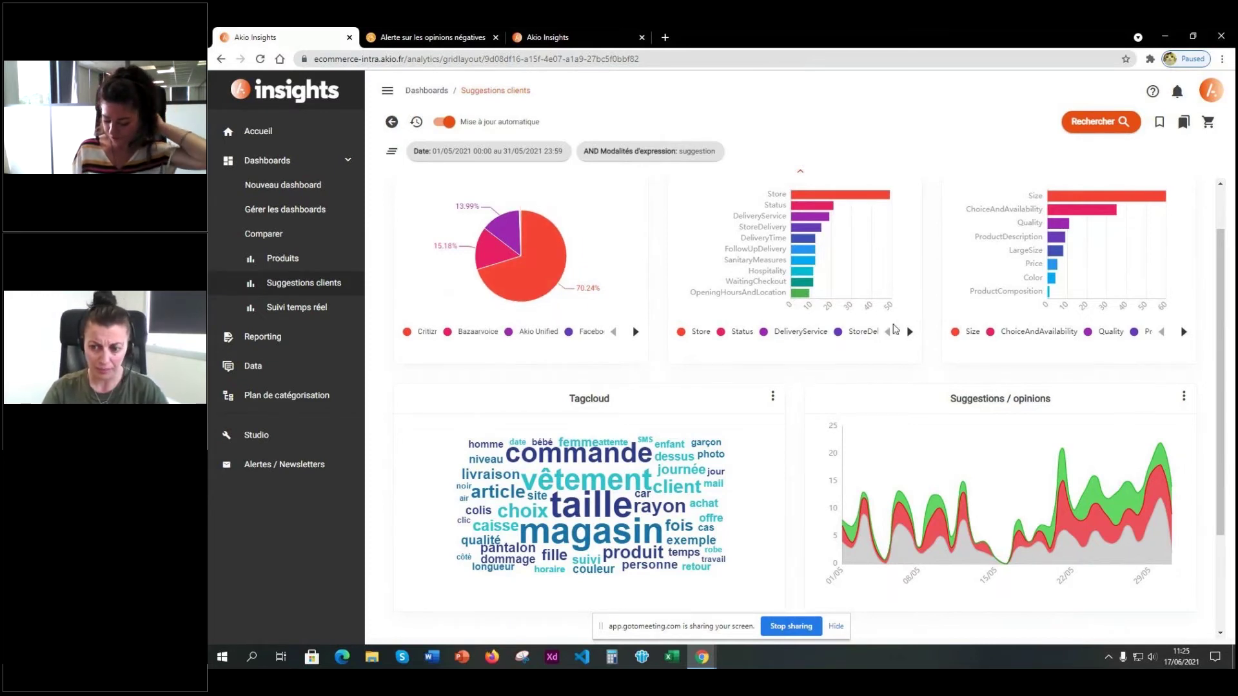
scroll(842, 240, up, 1)
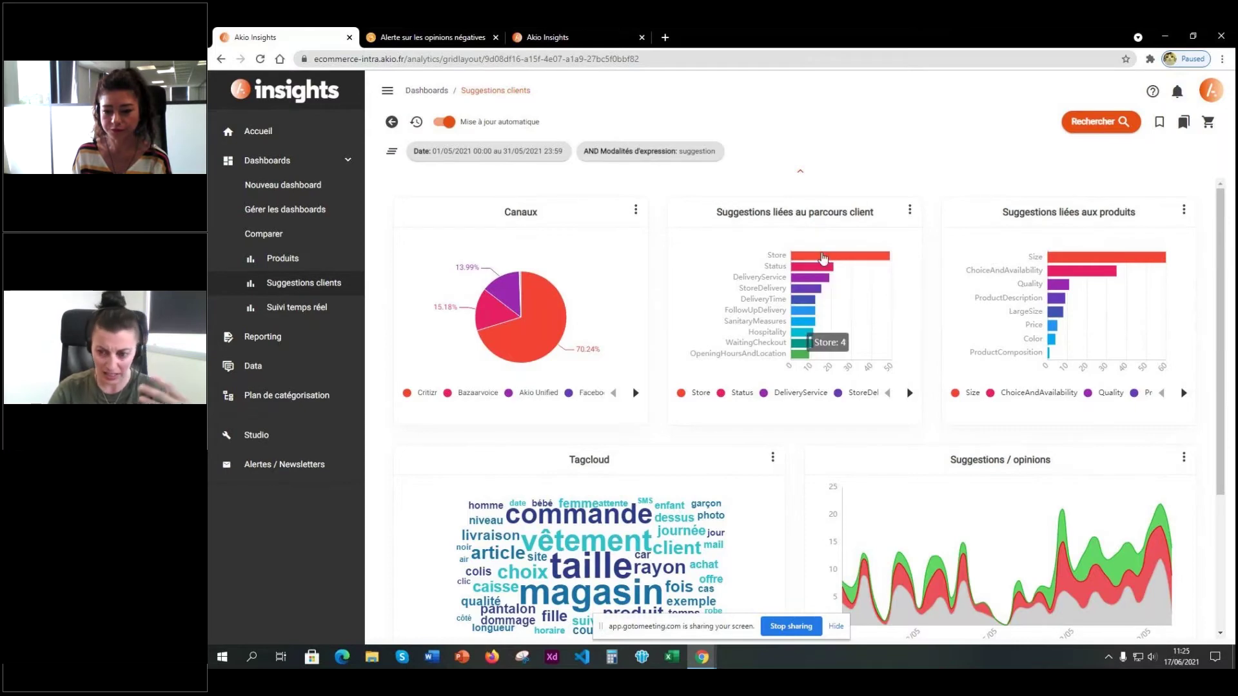
Step: Open the Store documents from the Suggestions liées au parcours client chart, read through them and close the list
click(824, 258)
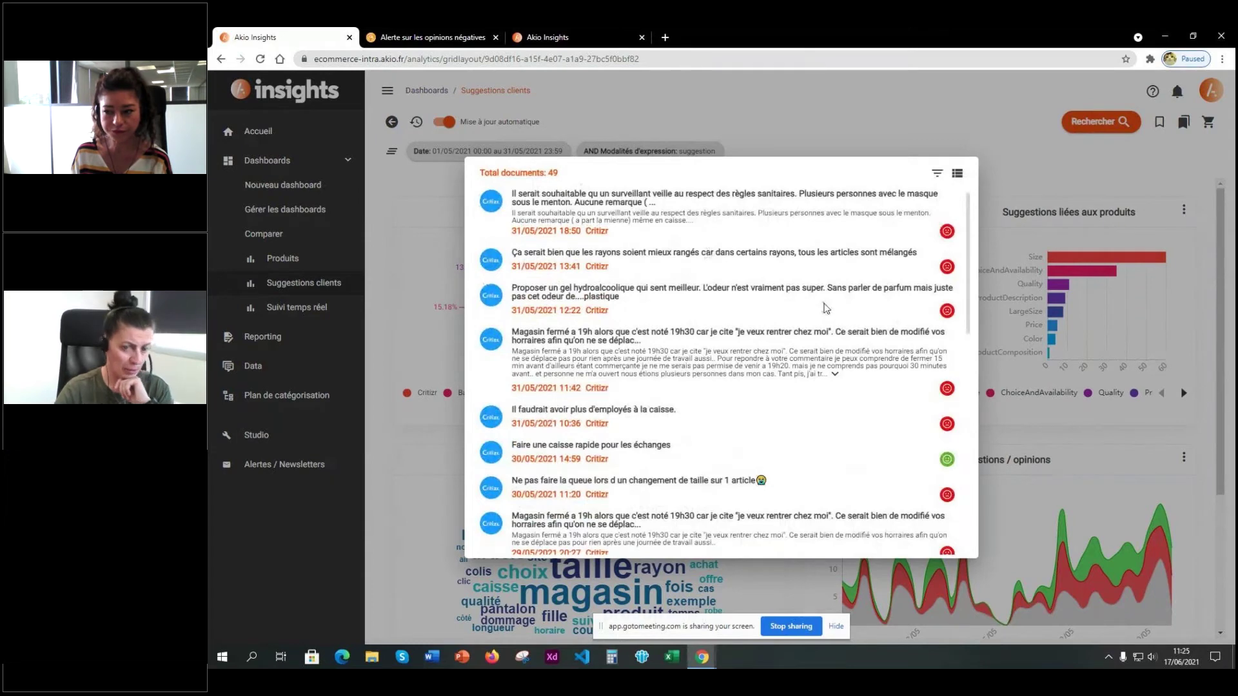
scroll(780, 316, down, 2)
scroll(735, 290, up, 2)
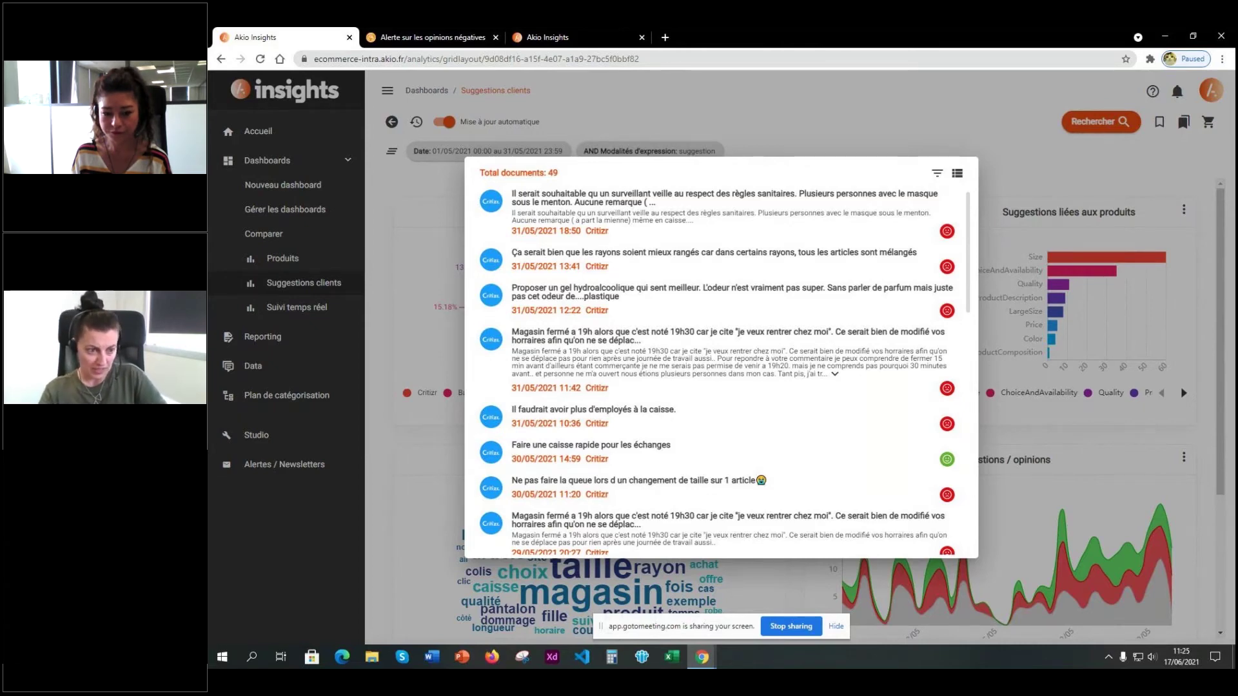
click(1091, 397)
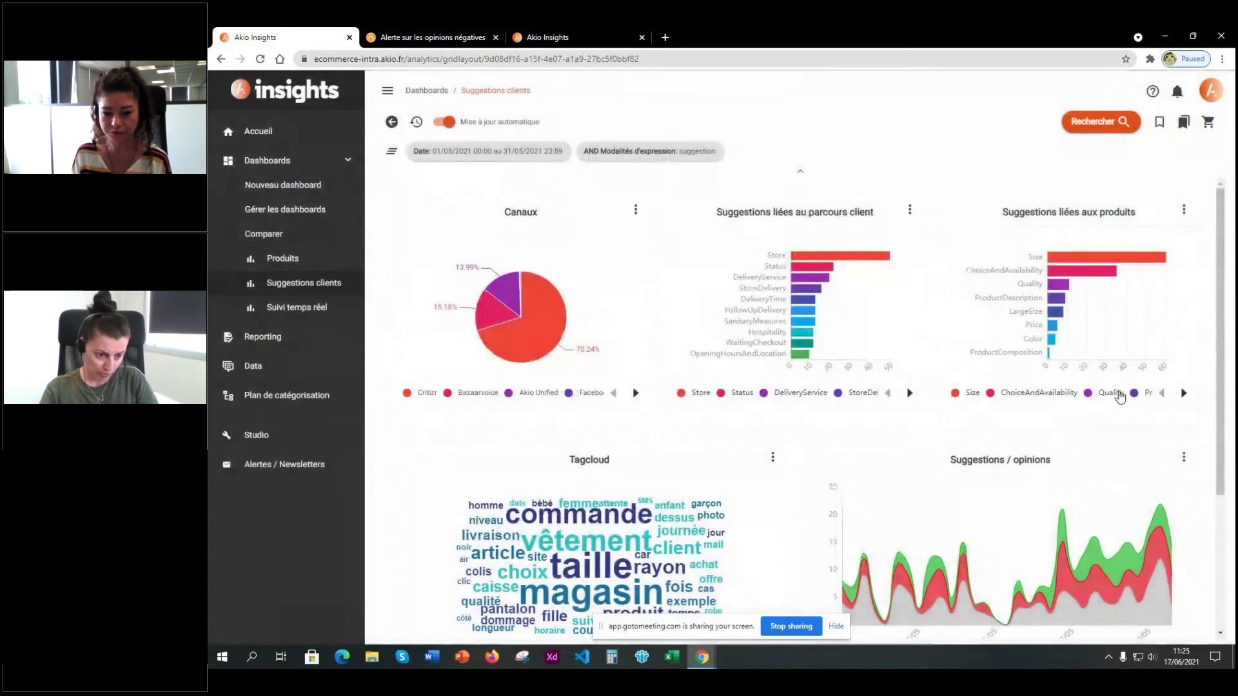
Step: Read the Size documents from the Suggestions liées aux produits chart, close the list, and review the Tagcloud and Suggestions / opinions charts
mouse_move(1068, 511)
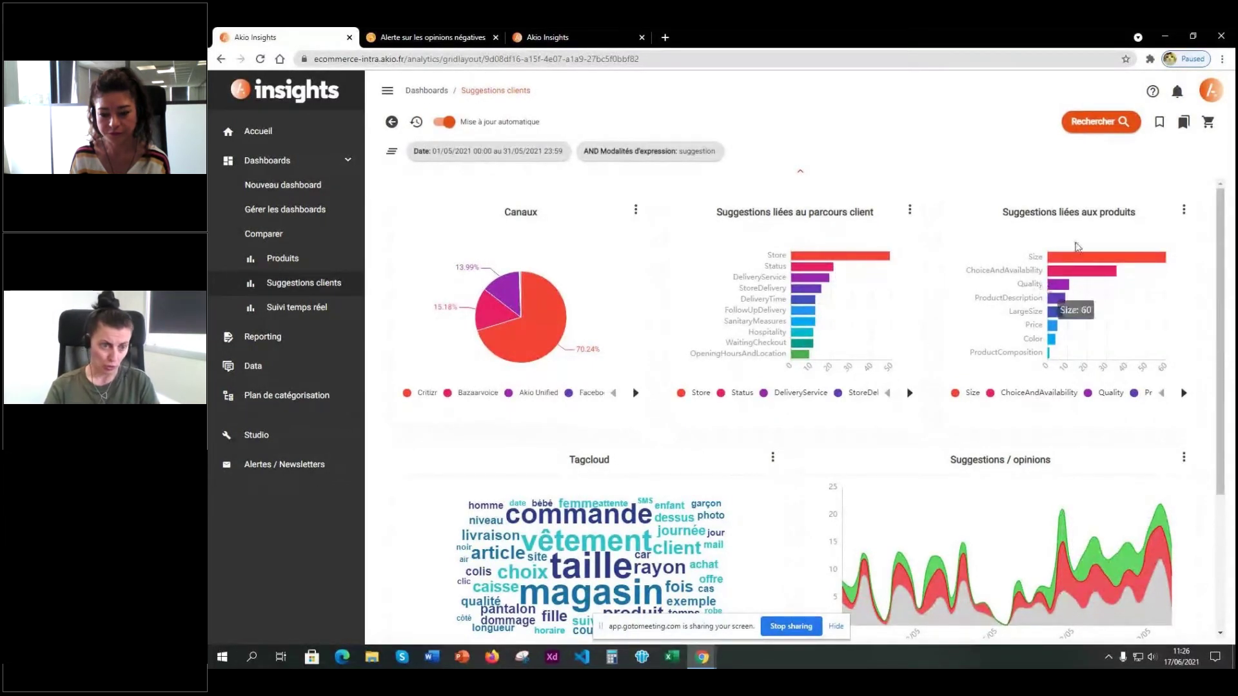
mouse_move(1100, 270)
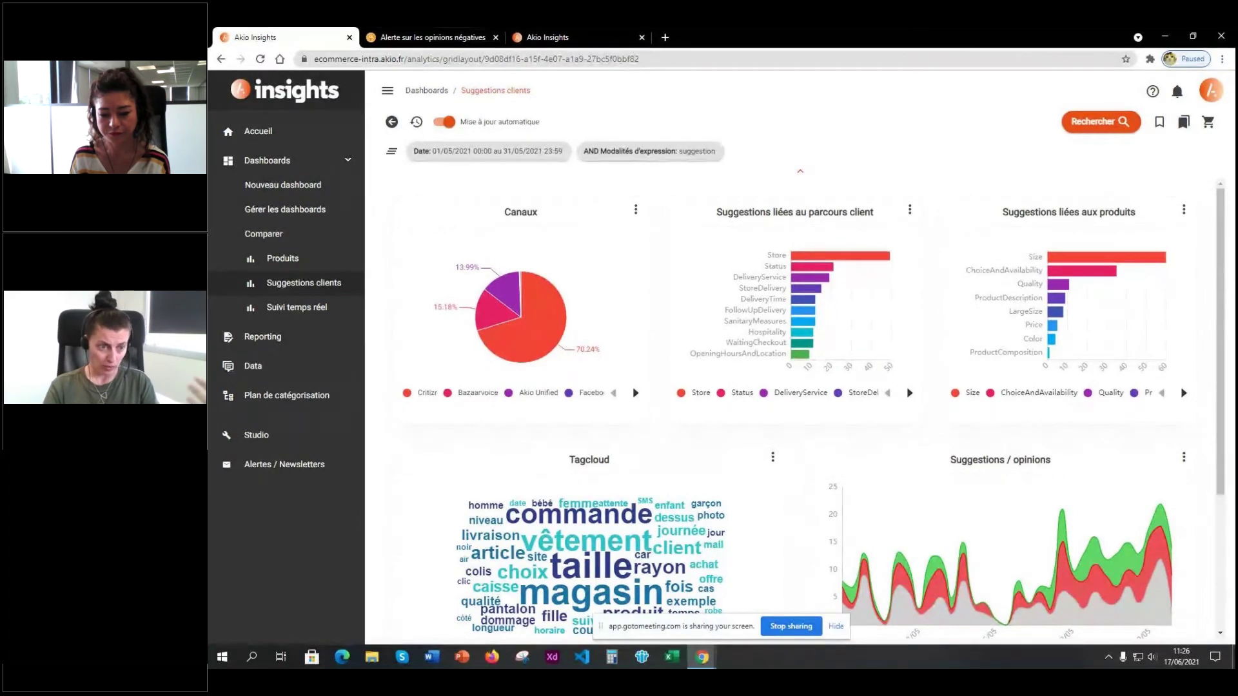
click(1118, 265)
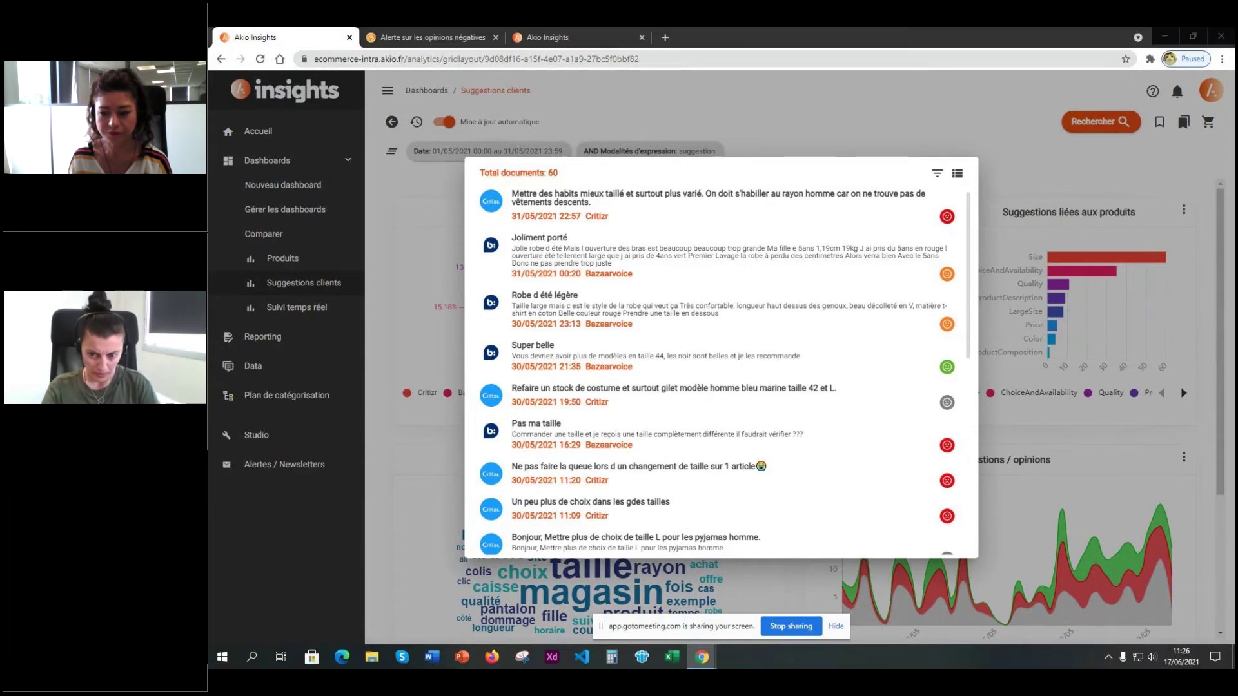
click(1008, 416)
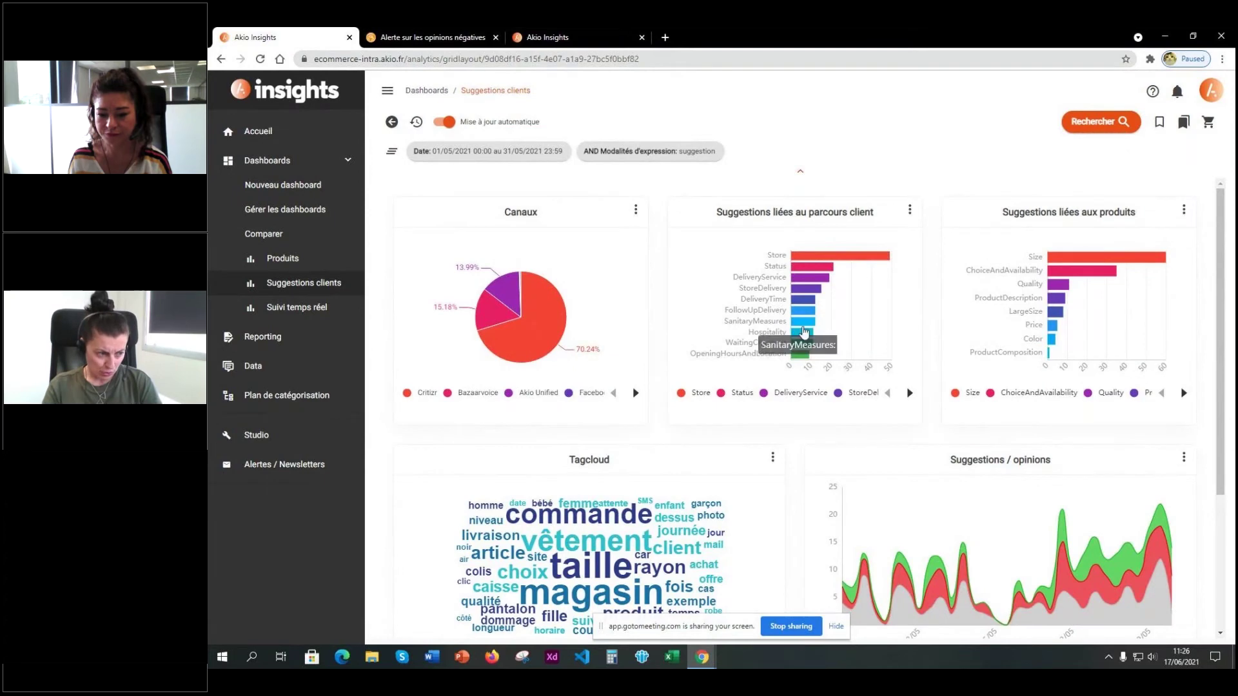
scroll(660, 452, down, 2)
scroll(661, 452, down, 3)
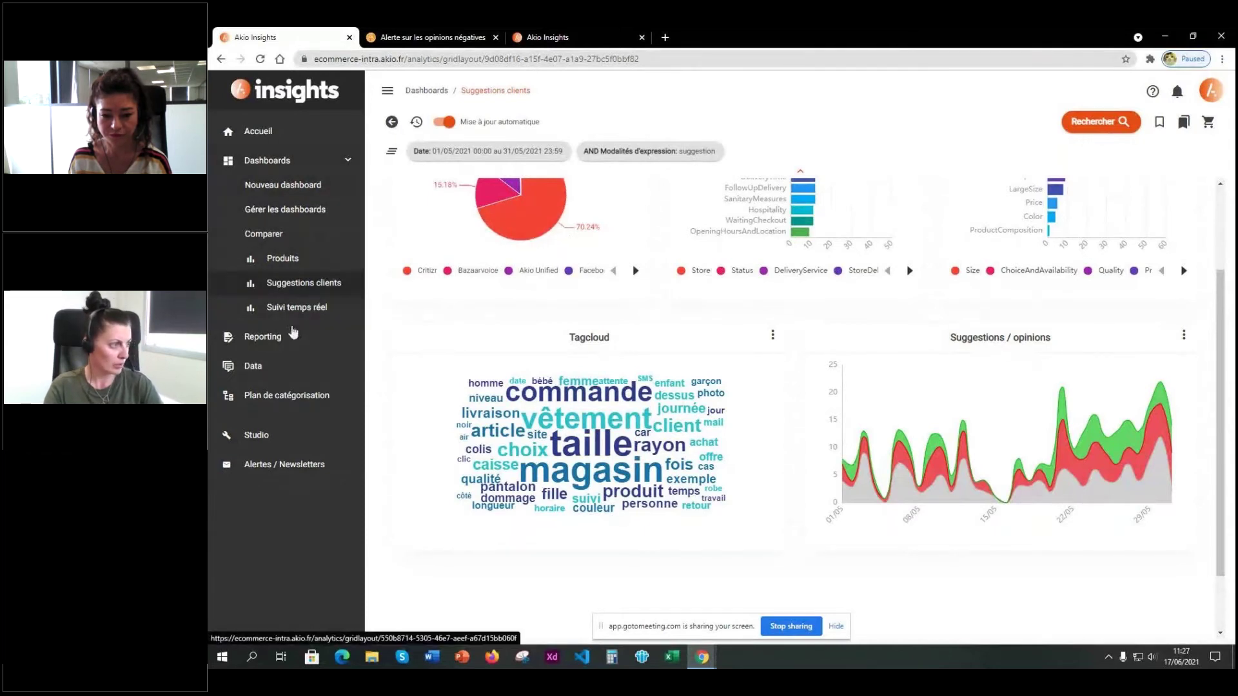
Step: Open the Suggestions clients - Mai 2021 report for editing, hide the screen-sharing notice and zoom out to fit the whole page
click(292, 332)
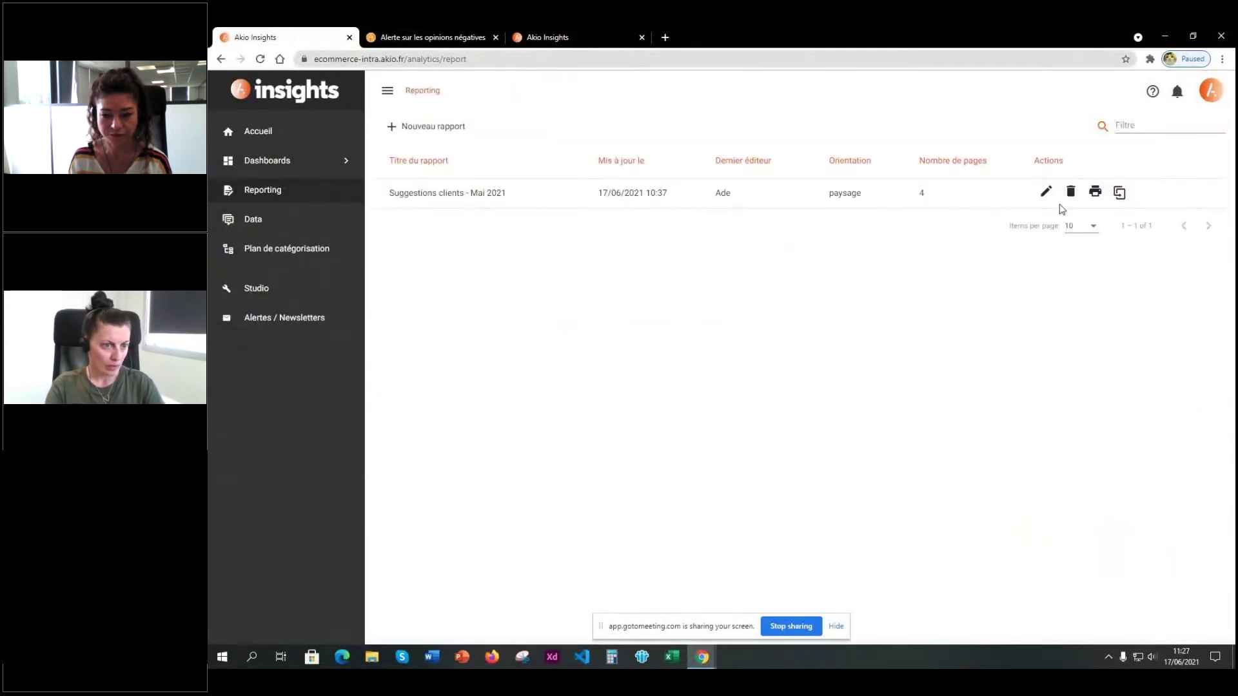
click(1046, 192)
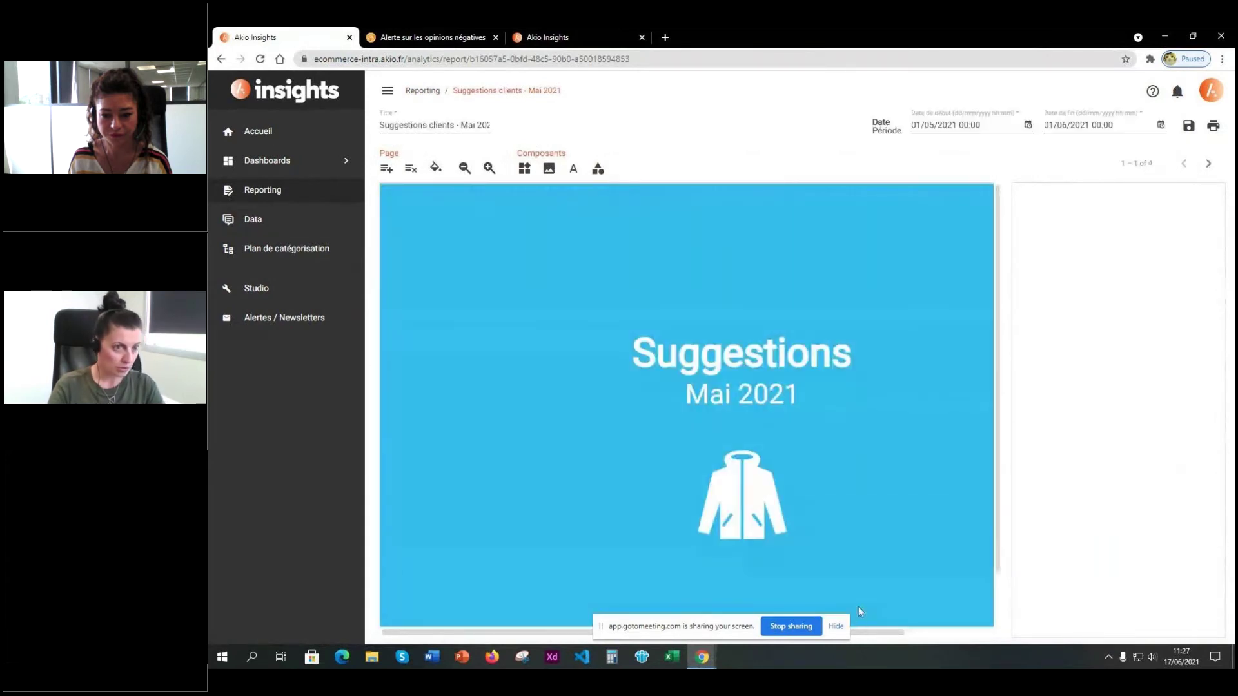
click(836, 626)
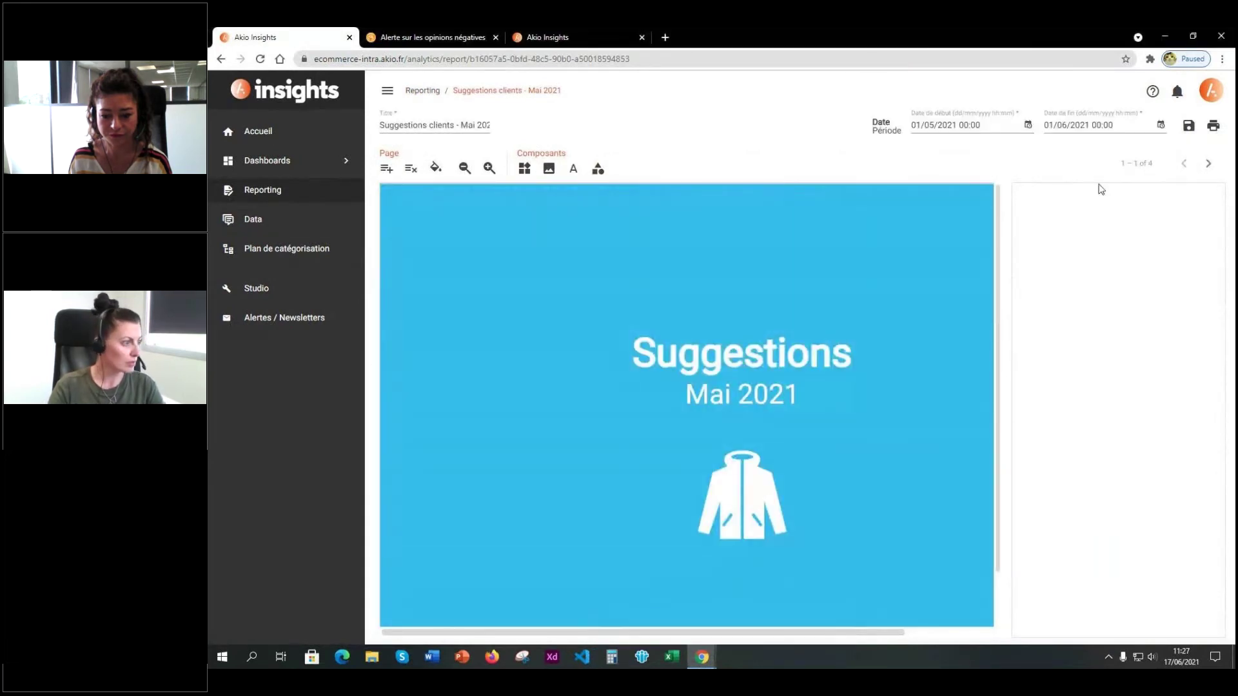
click(466, 169)
click(466, 169)
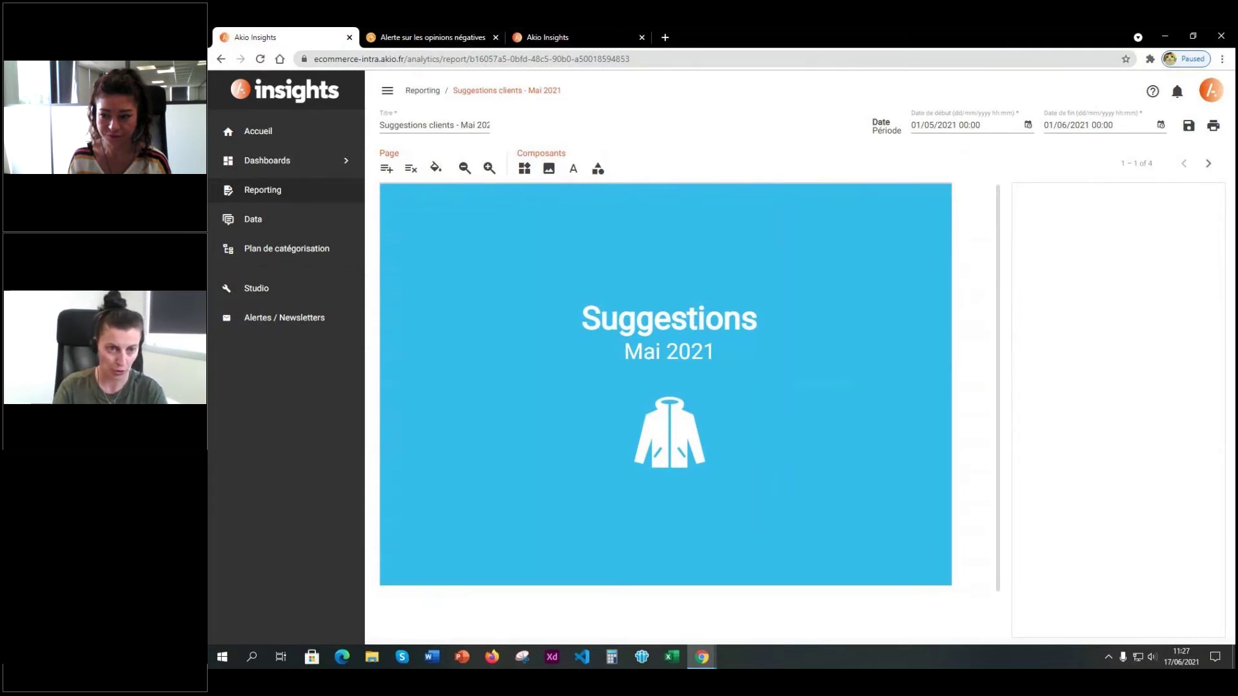
Step: Browse the report from its cover through the monthly evolution page to the in-store customer journey page
click(1207, 165)
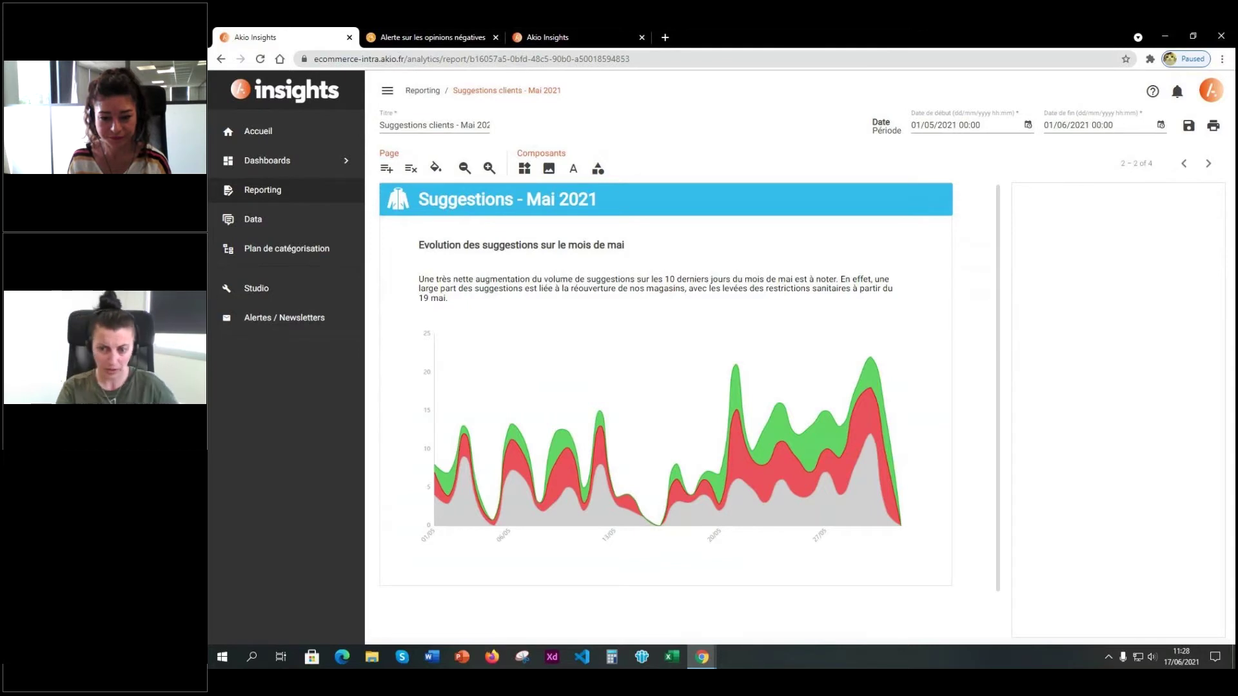
click(1210, 165)
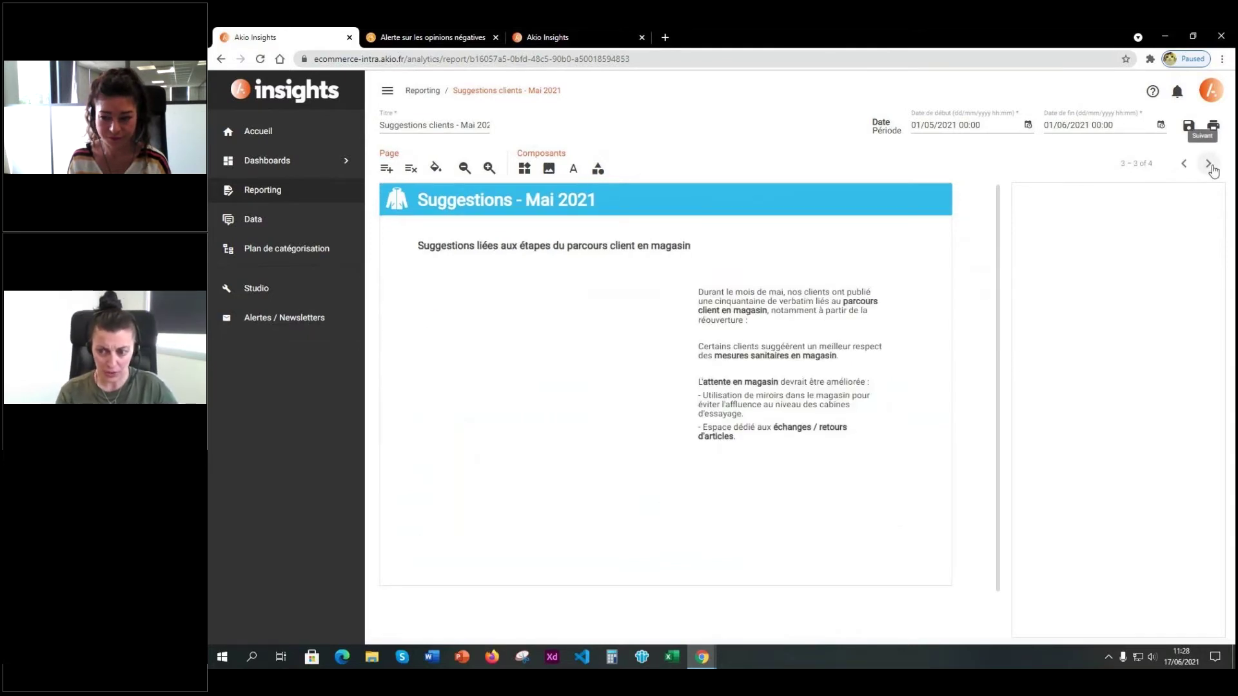